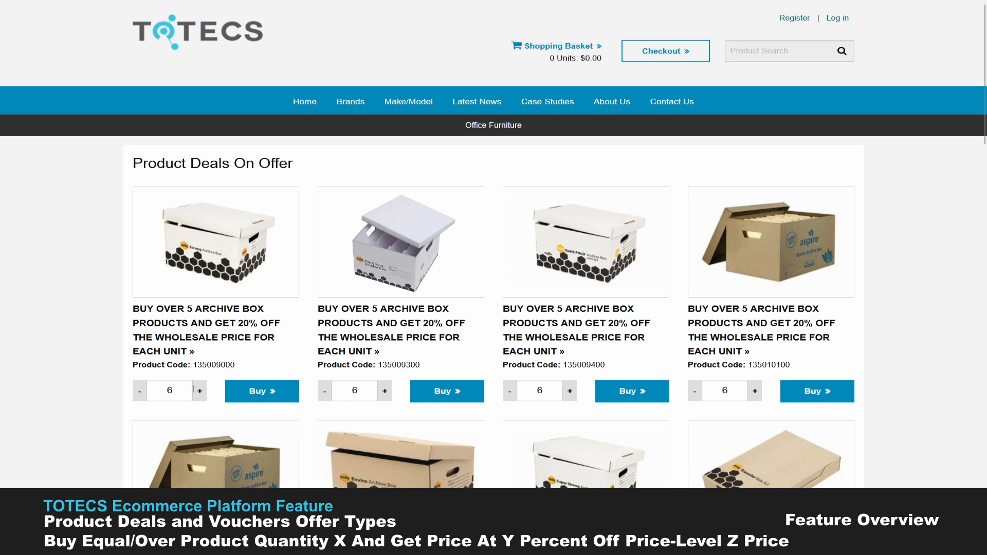
- Add 6 units of product 135009000 and 10 units of product 135009400 from the product deals to the shopping cart
{"action": "left_click", "coordinate": [259, 393]}
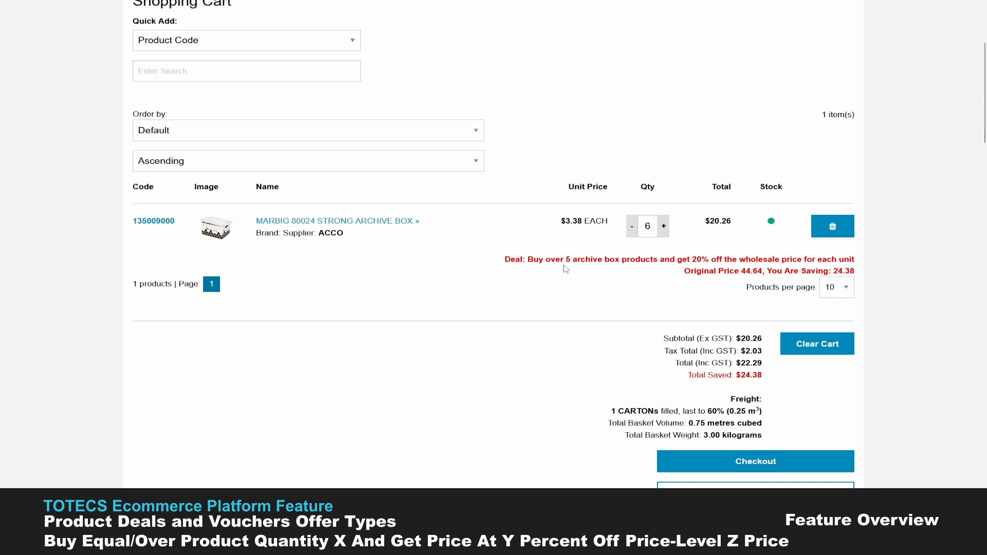
{"action": "left_click_drag", "start_coordinate": [651, 227], "coordinate": [646, 227]}
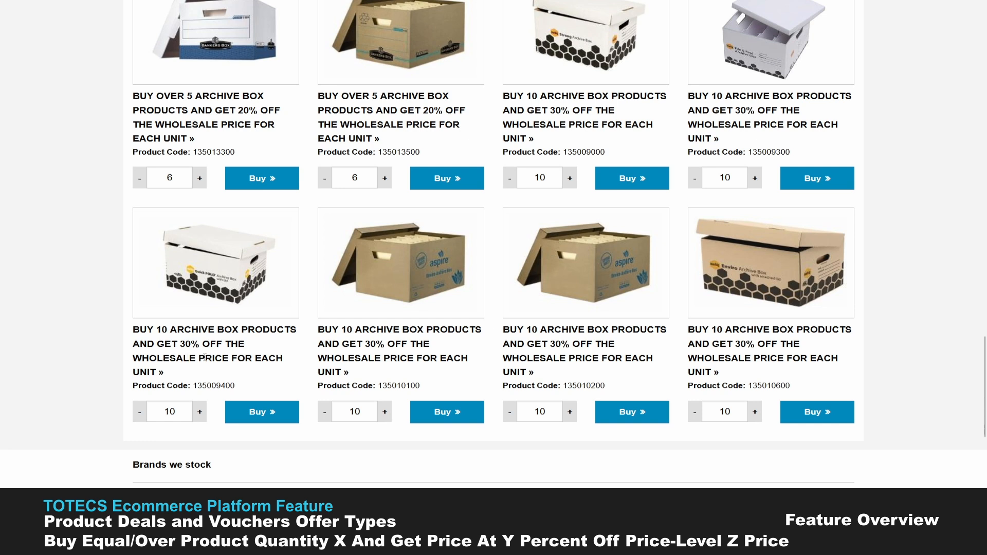
{"action": "left_click", "coordinate": [262, 414]}
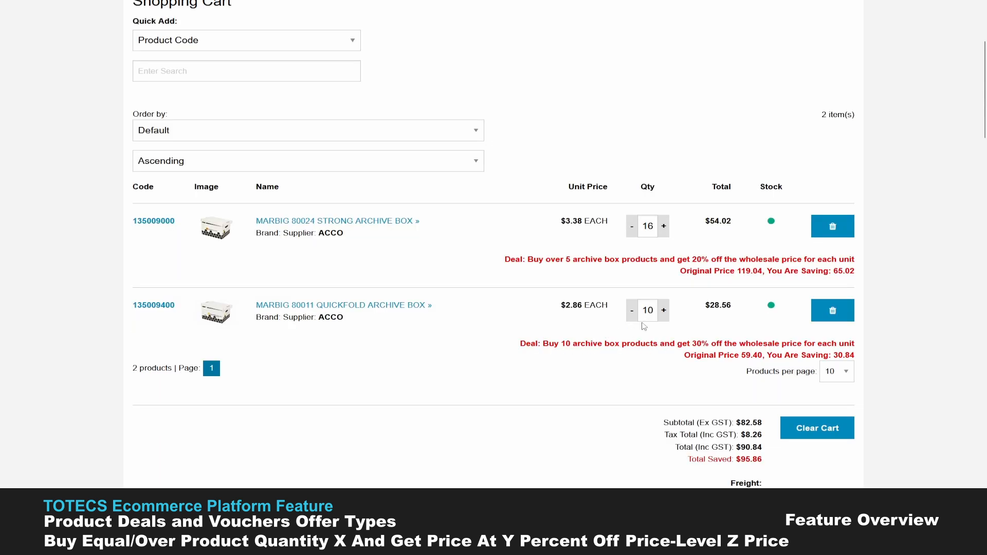
- Change the cart quantity of the MARBIG 80011 Quickfold archive box first to 11 and finally to 20
{"action": "left_click_drag", "start_coordinate": [654, 311], "coordinate": [651, 312]}
{"action": "type", "text": "1"}
{"action": "scroll", "coordinate": [579, 318], "scroll_direction": "down", "scroll_amount": 1}
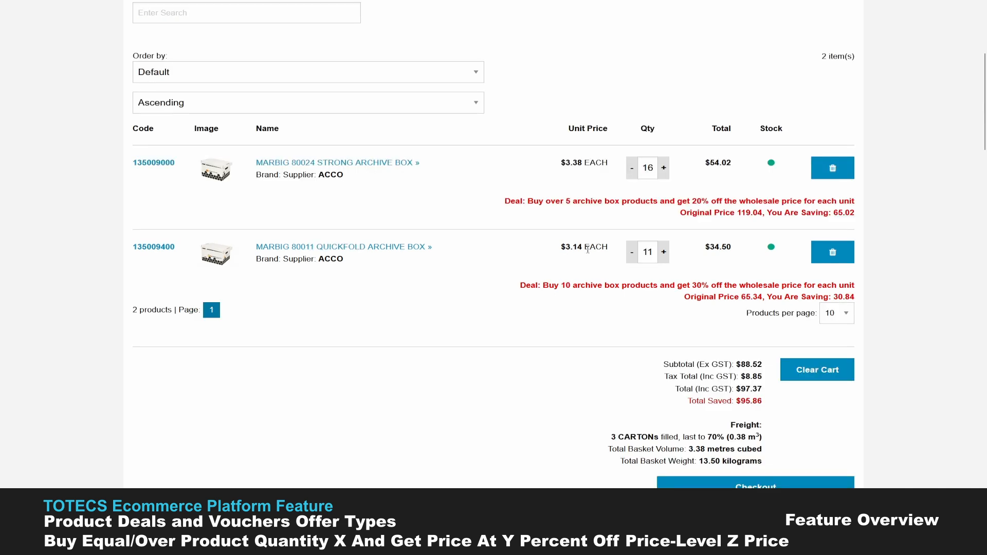
{"action": "double_click", "coordinate": [643, 248]}
{"action": "type", "text": "20"}
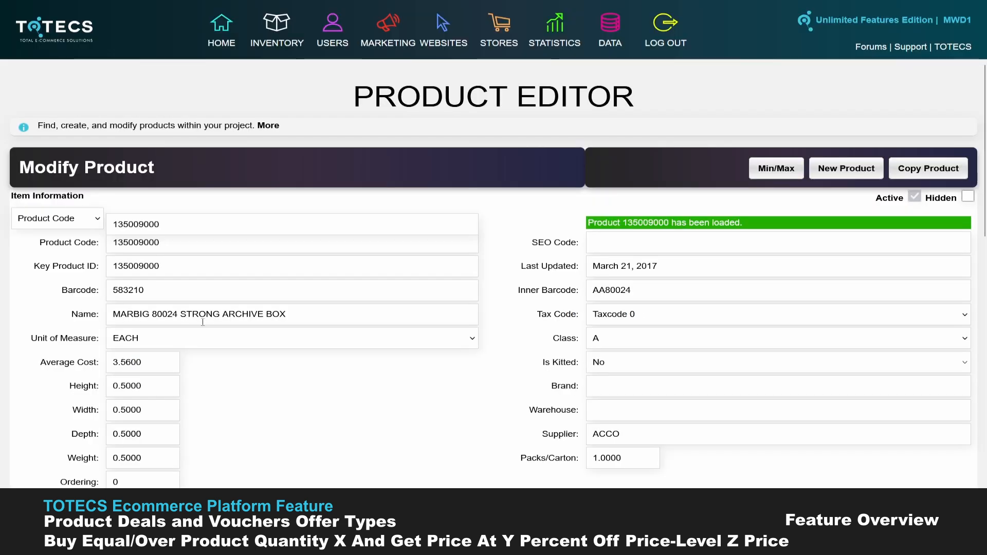
- Examine the guest user's assigned account and the Retail and Wholesale prices of product 135009000
{"action": "scroll", "coordinate": [174, 298], "scroll_direction": "down", "scroll_amount": 10}
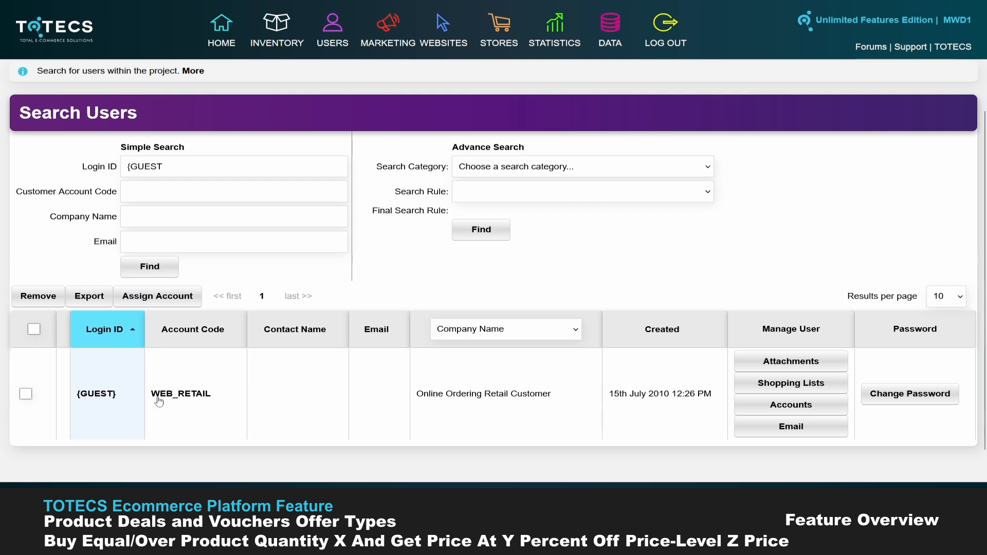
{"action": "left_click", "coordinate": [201, 402]}
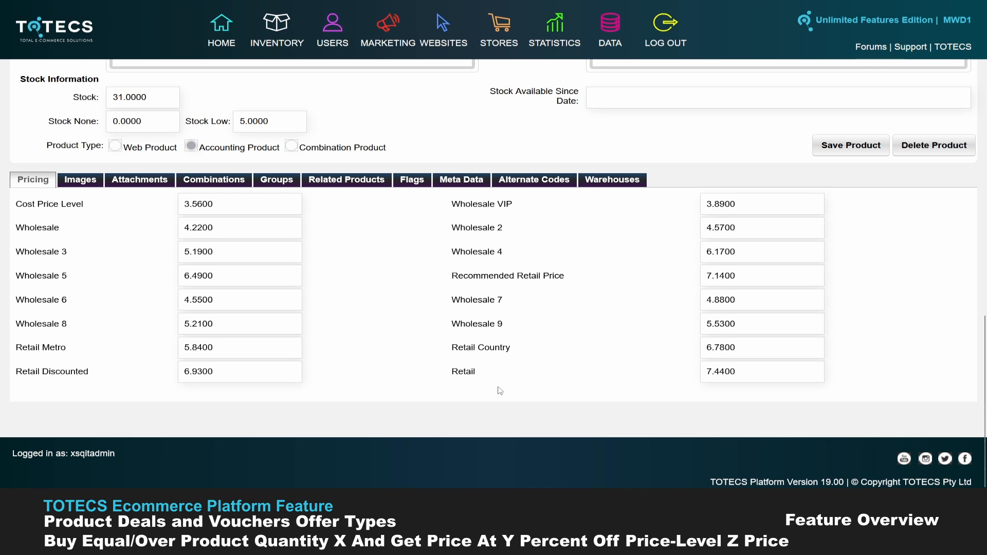
{"action": "left_click_drag", "start_coordinate": [707, 371], "coordinate": [724, 372]}
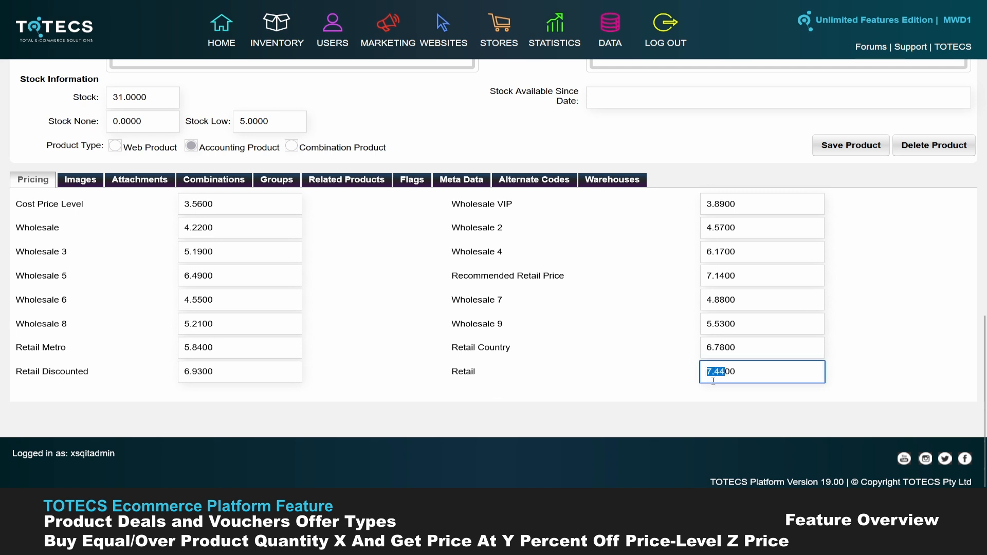
{"action": "left_click", "coordinate": [415, 406]}
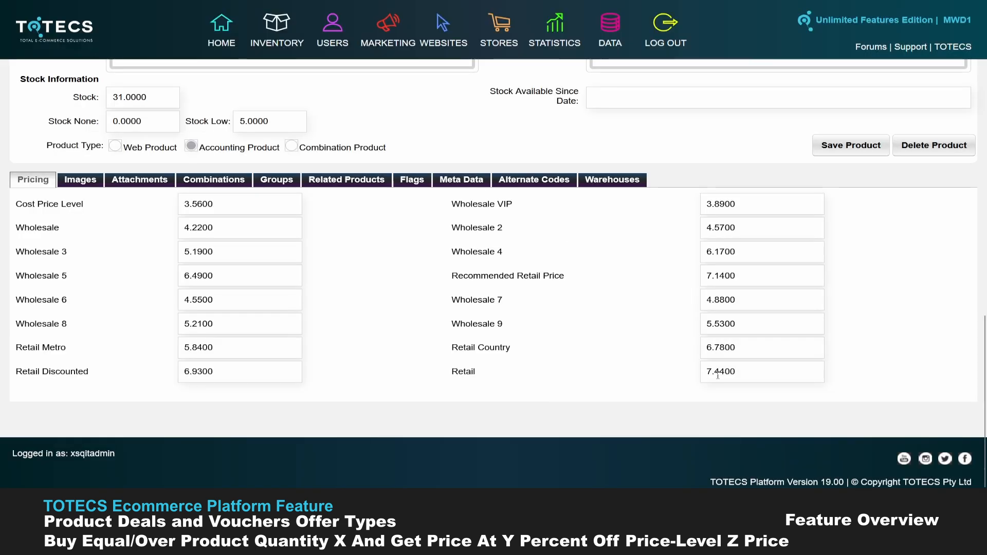
{"action": "left_click_drag", "start_coordinate": [451, 372], "coordinate": [476, 370]}
{"action": "left_click", "coordinate": [486, 374]}
{"action": "left_click_drag", "start_coordinate": [31, 224], "coordinate": [161, 228]}
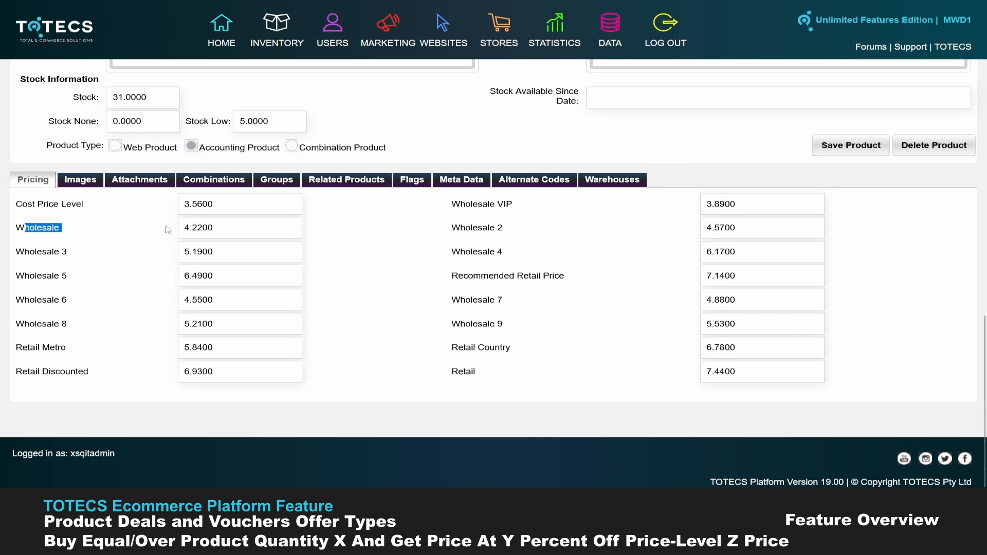
{"action": "left_click", "coordinate": [476, 379]}
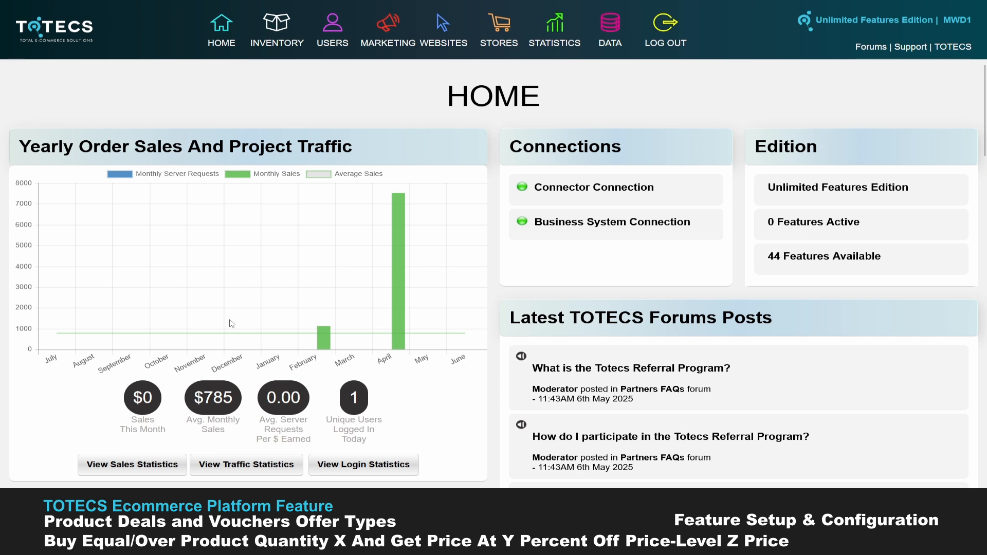
- Open Product Deals and Vouchers and enter "Buy over 2 and get 10% off Wholesale price" as the new deal's label
{"action": "left_click", "coordinate": [386, 30]}
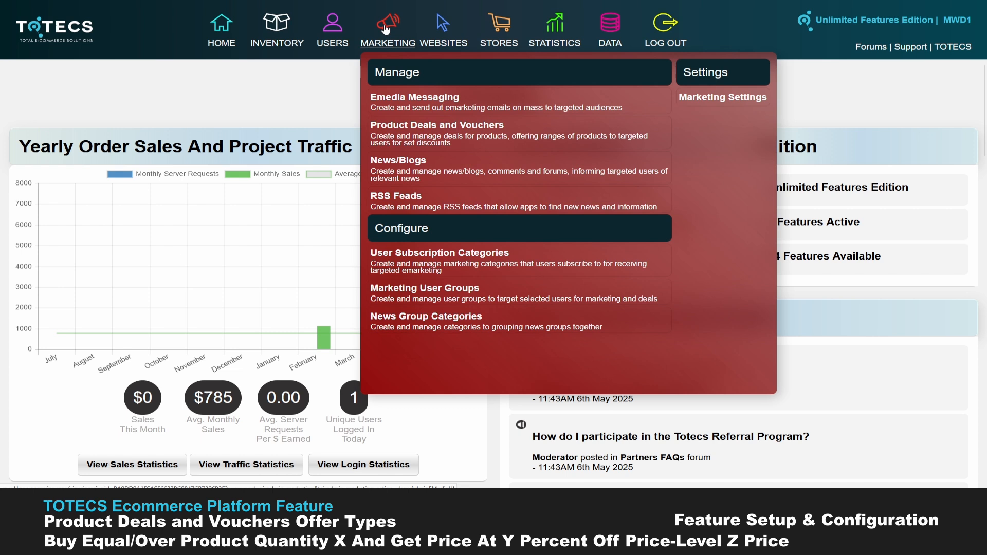
{"action": "left_click", "coordinate": [405, 141]}
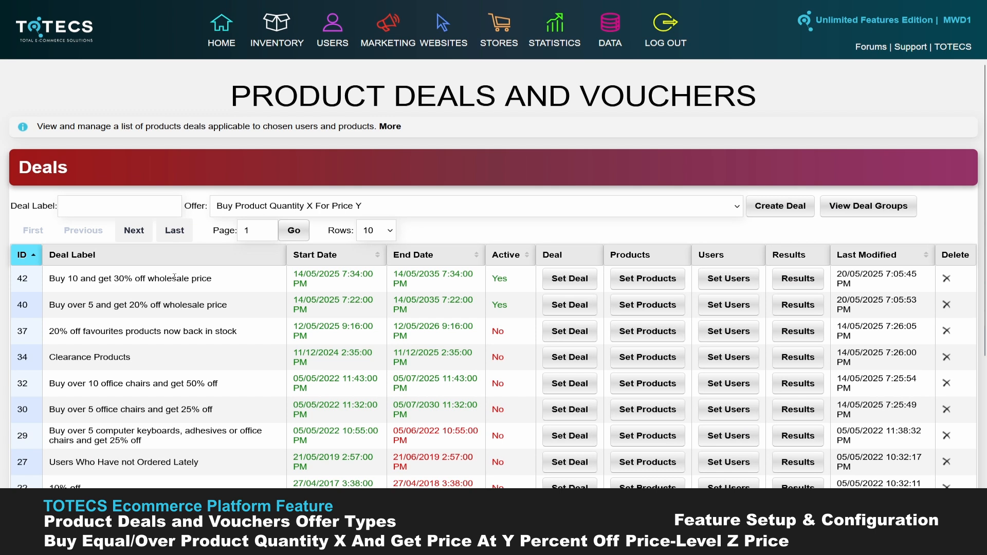
{"action": "left_click", "coordinate": [94, 207]}
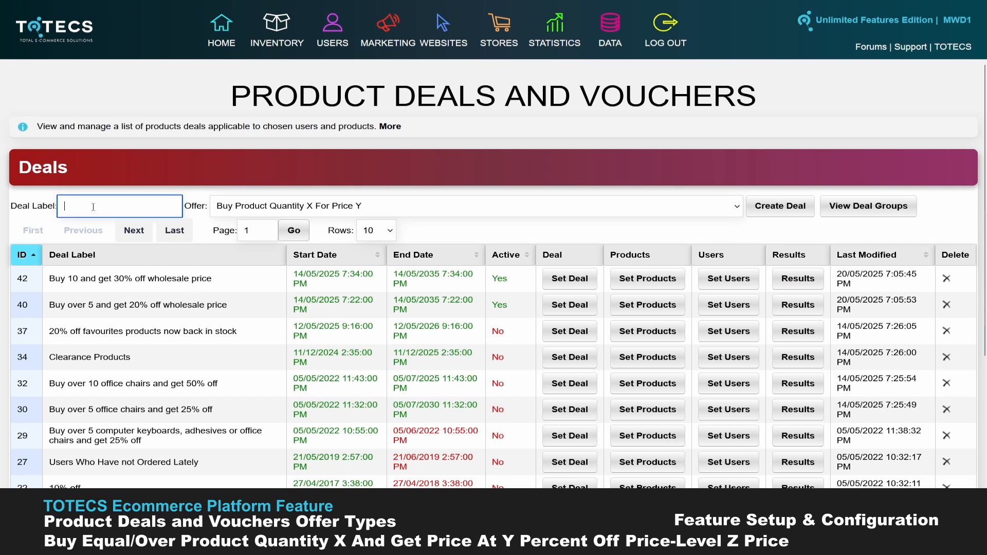
{"action": "type", "text": "Buy over 2 and get 10% off"}
{"action": "type", "text": "Wholesale price"}
- Create the deal with the offer Buy Over Product Quantity X For Y Percent Off Price Level Z
{"action": "left_click", "coordinate": [337, 206]}
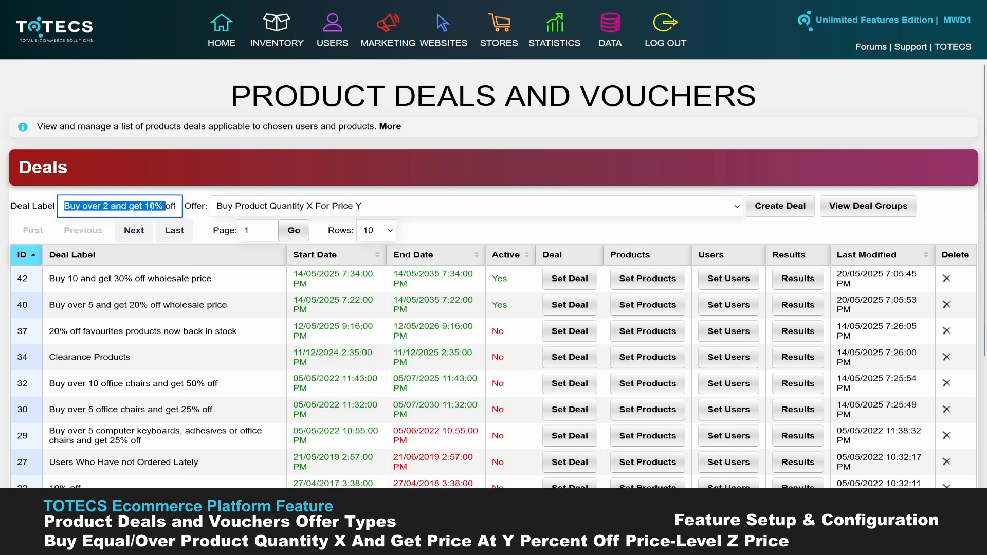
{"action": "left_click", "coordinate": [306, 215]}
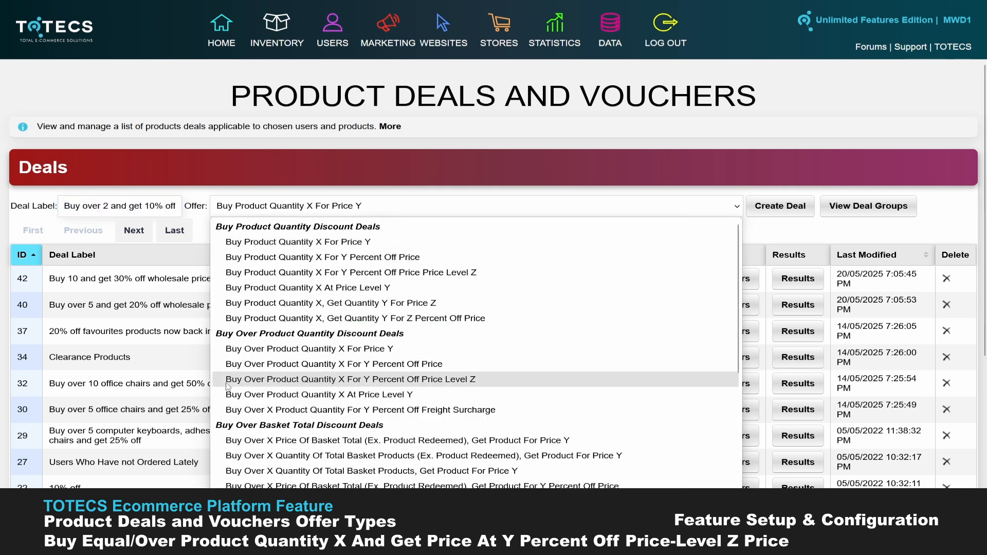
{"action": "left_click", "coordinate": [315, 380]}
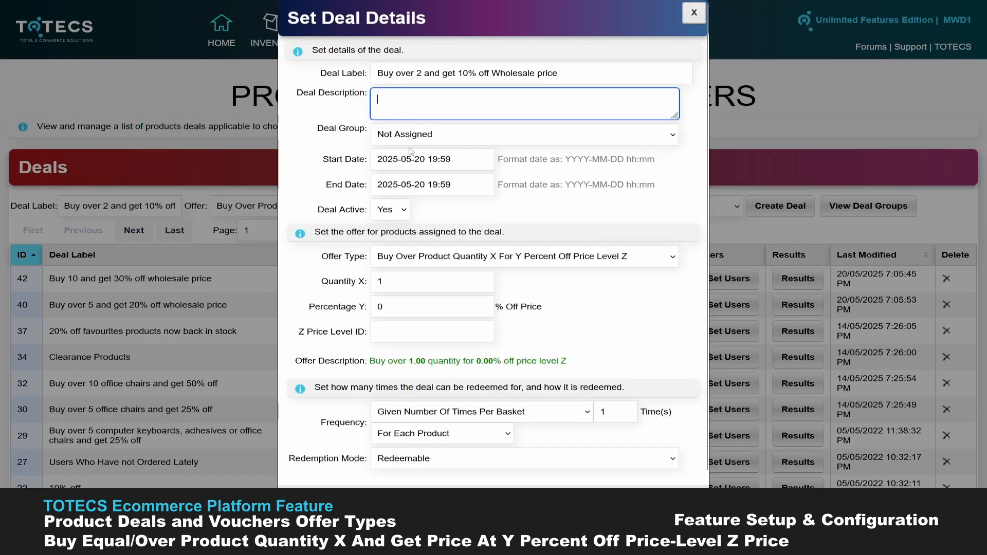
{"action": "left_click", "coordinate": [413, 164]}
{"action": "left_click", "coordinate": [401, 185]}
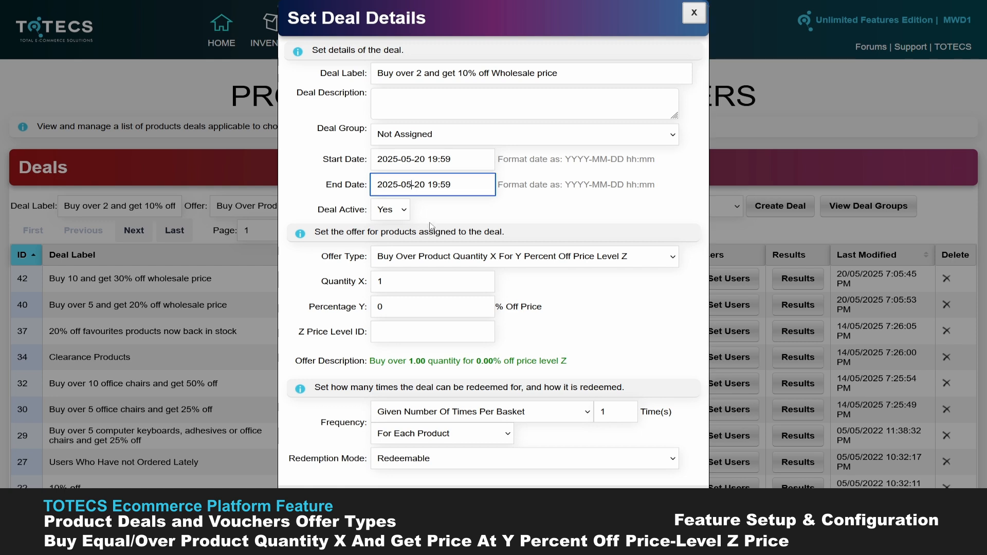
{"action": "key", "text": "BackSpace"}
{"action": "type", "text": "6"}
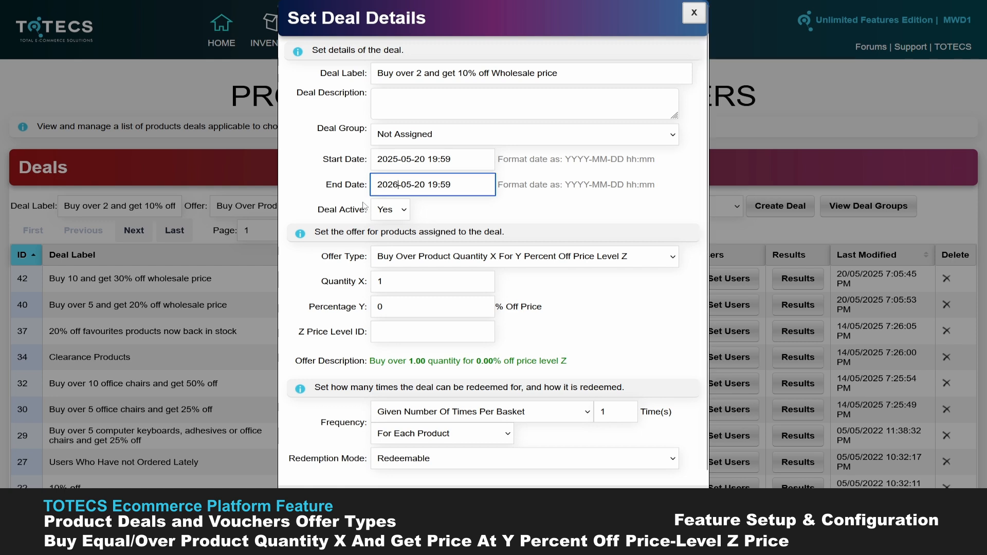
{"action": "left_click", "coordinate": [326, 284]}
- Set the offer's Quantity X to 2 and Percentage Y to 10% off
{"action": "scroll", "coordinate": [364, 276], "scroll_direction": "down", "scroll_amount": 1}
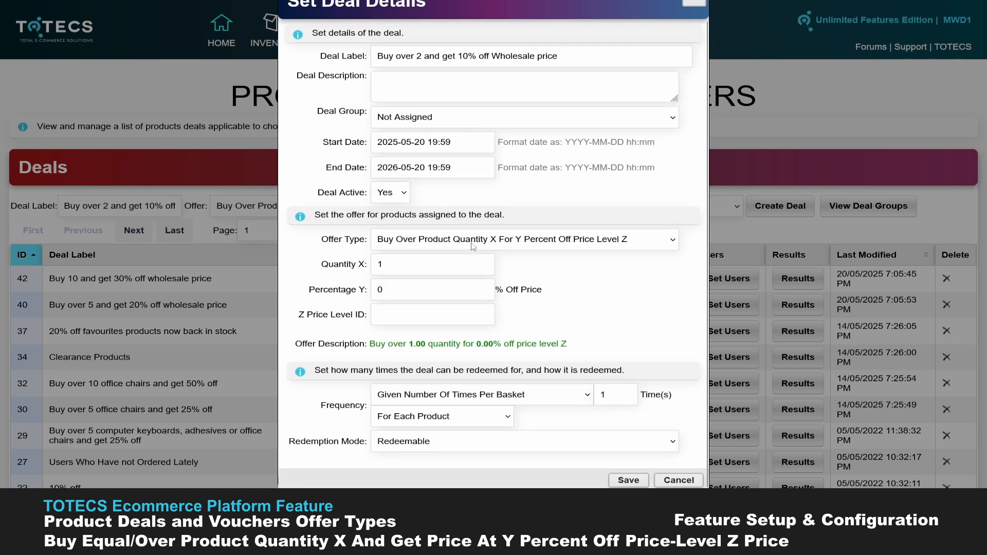
{"action": "double_click", "coordinate": [379, 265]}
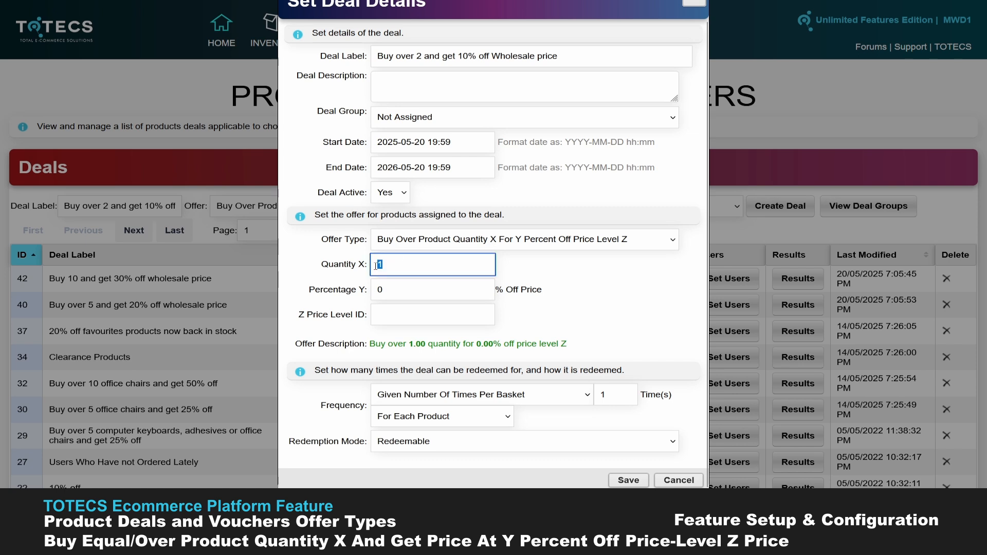
{"action": "type", "text": "2"}
{"action": "left_click", "coordinate": [392, 295]}
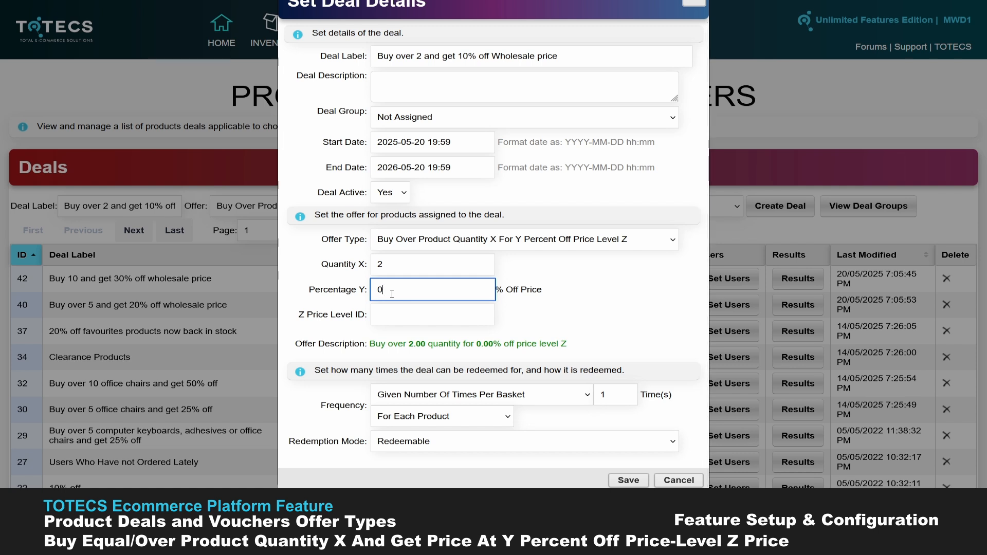
{"action": "type", "text": "1"}
- Find the Wholesale price level in the inventory's Price Levels list and select its price level ID
{"action": "left_click", "coordinate": [399, 314]}
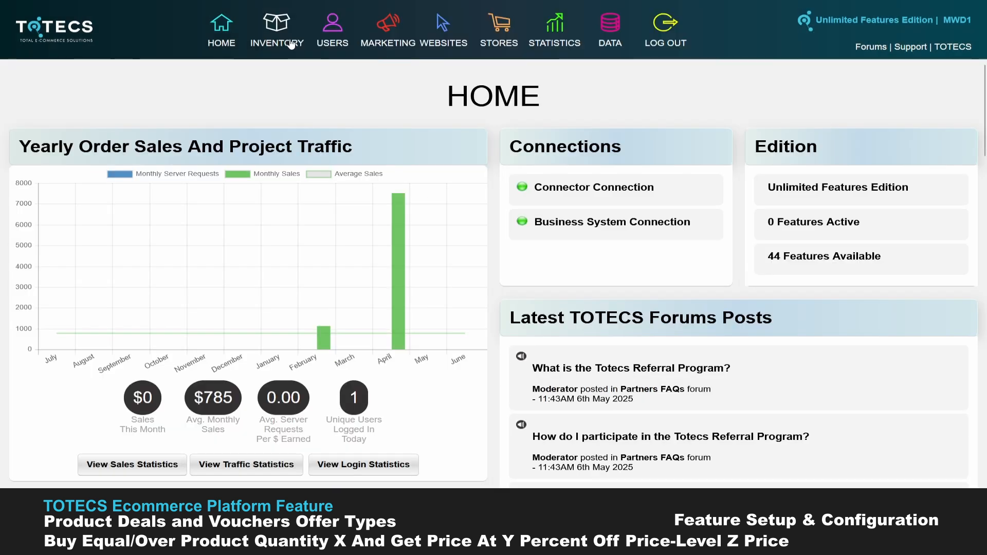
{"action": "mouse_move", "coordinate": [276, 31]}
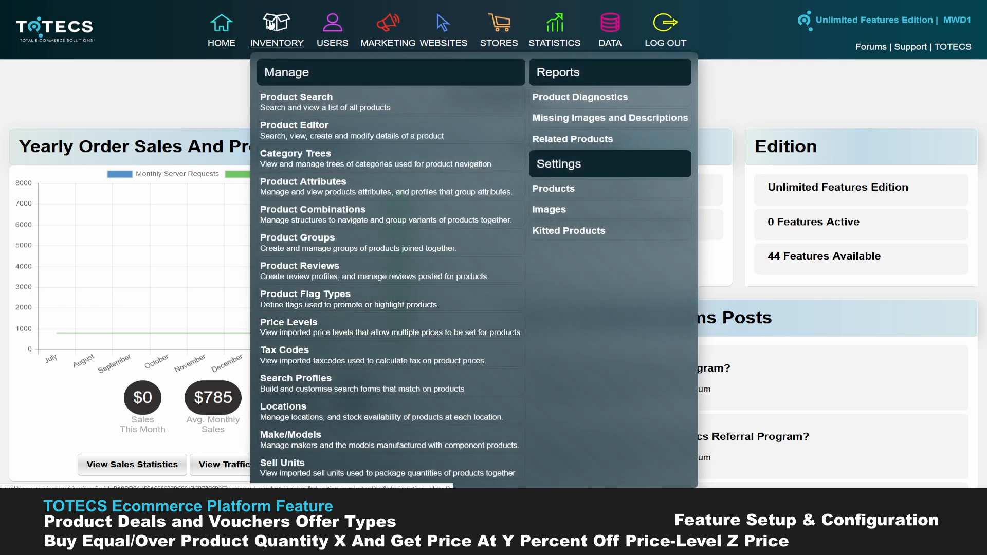
{"action": "left_click", "coordinate": [298, 335]}
{"action": "scroll", "coordinate": [297, 332], "scroll_direction": "down", "scroll_amount": 2}
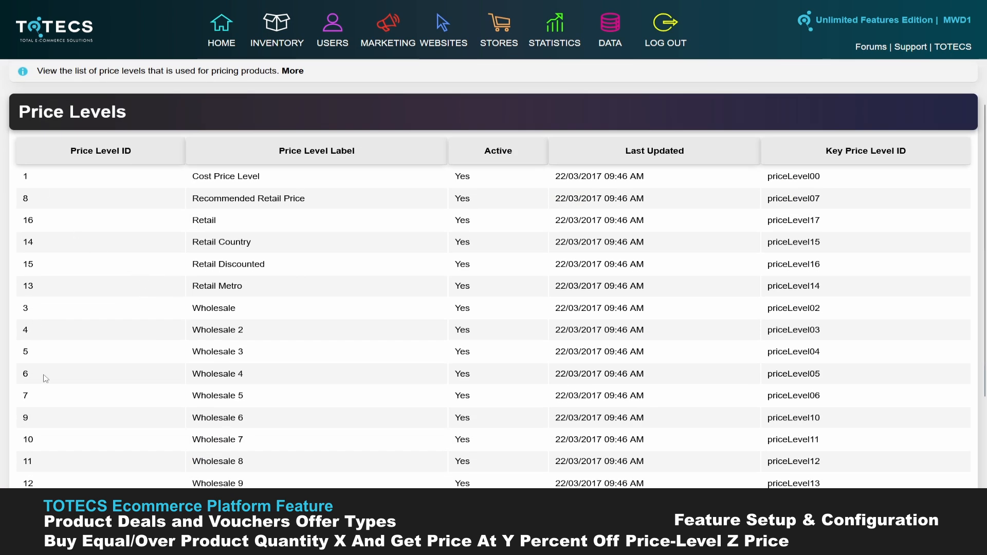
{"action": "scroll", "coordinate": [47, 372], "scroll_direction": "down", "scroll_amount": 3}
{"action": "scroll", "coordinate": [51, 362], "scroll_direction": "up", "scroll_amount": 2}
{"action": "scroll", "coordinate": [55, 359], "scroll_direction": "up", "scroll_amount": 2}
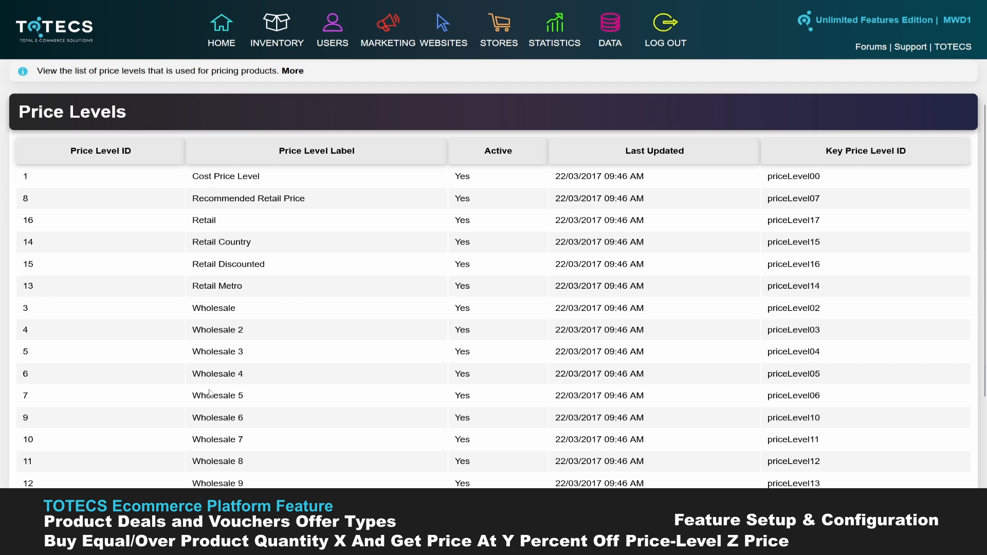
{"action": "scroll", "coordinate": [202, 414], "scroll_direction": "down", "scroll_amount": 2}
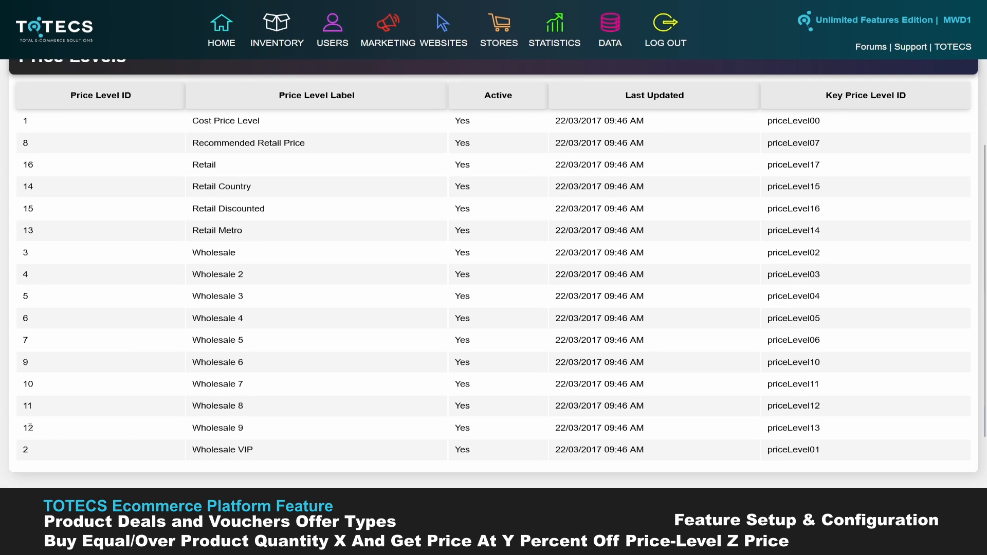
{"action": "scroll", "coordinate": [43, 274], "scroll_direction": "up", "scroll_amount": 2}
{"action": "left_click_drag", "start_coordinate": [32, 309], "coordinate": [23, 308]}
{"action": "key", "text": "ctrl+c"}
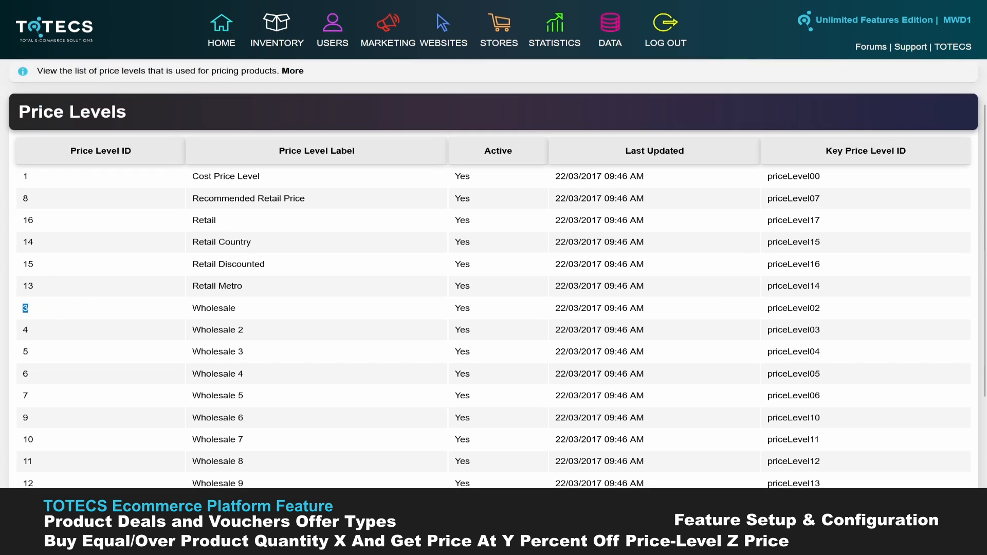
- Return to the deal details and set the Z Price Level ID to 3
{"action": "key", "text": "alt+Tab"}
{"action": "left_click", "coordinate": [384, 316]}
{"action": "key", "text": "ctrl+v"}
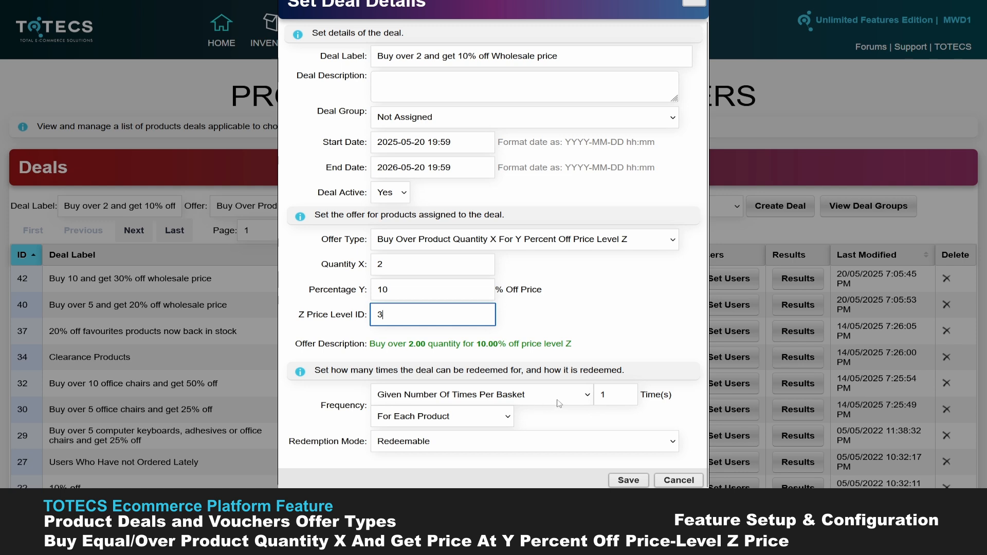
- Review the frequency options and set the deal to be redeemable 10 times per basket
{"action": "left_click", "coordinate": [586, 400]}
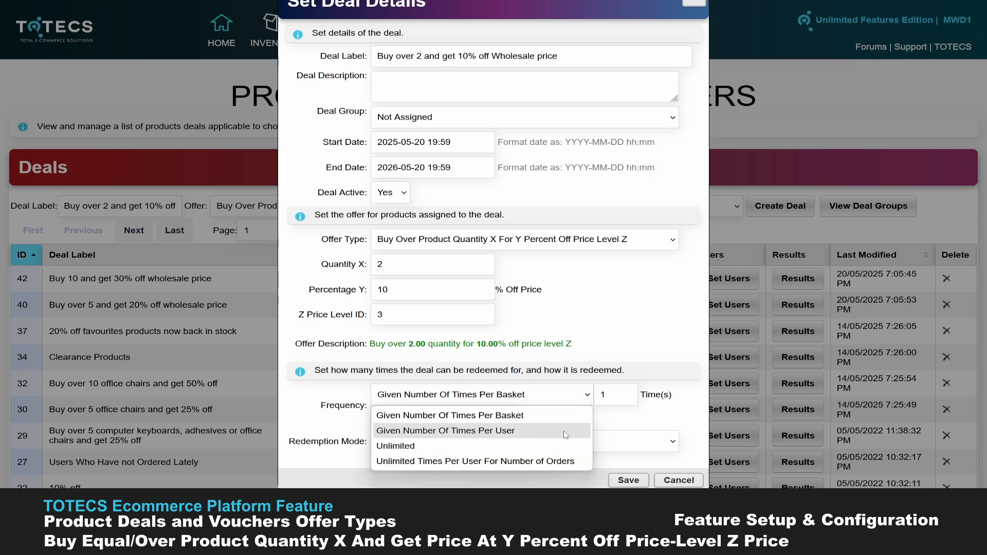
{"action": "left_click", "coordinate": [607, 419]}
{"action": "left_click_drag", "start_coordinate": [609, 419], "coordinate": [612, 402]}
{"action": "left_click", "coordinate": [613, 401]}
{"action": "type", "text": "0"}
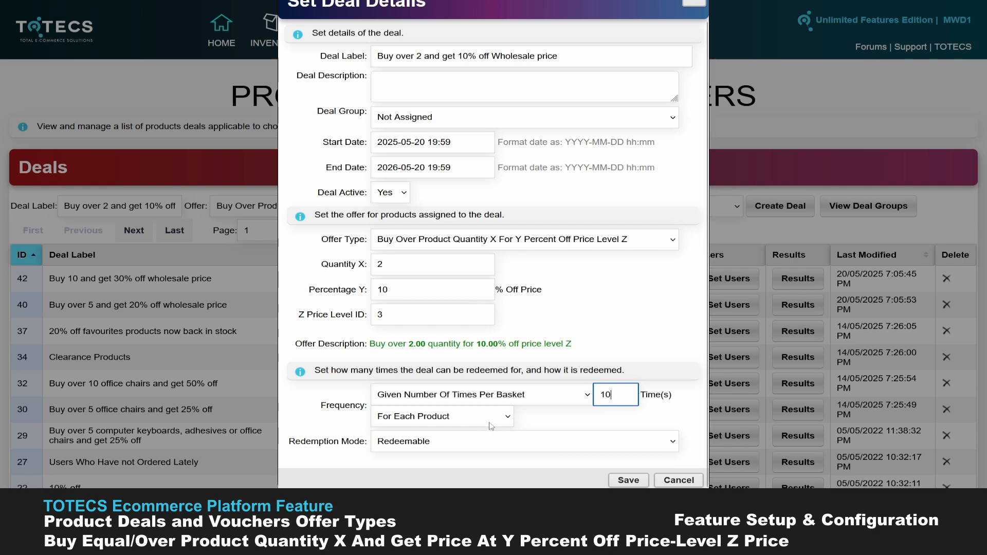
- Set the deal's redemption frequency to Unlimited
{"action": "left_click", "coordinate": [585, 395]}
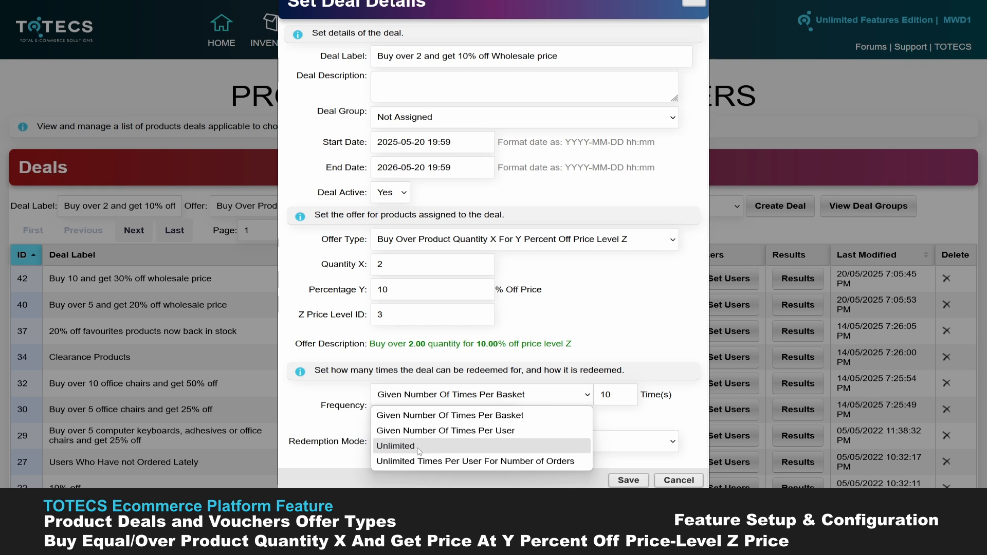
{"action": "left_click", "coordinate": [419, 447]}
- Try the Redeemable With Promotion Code mode, and switch the deal's redemption mode to Redeemable With Voucher Code
{"action": "left_click", "coordinate": [437, 437]}
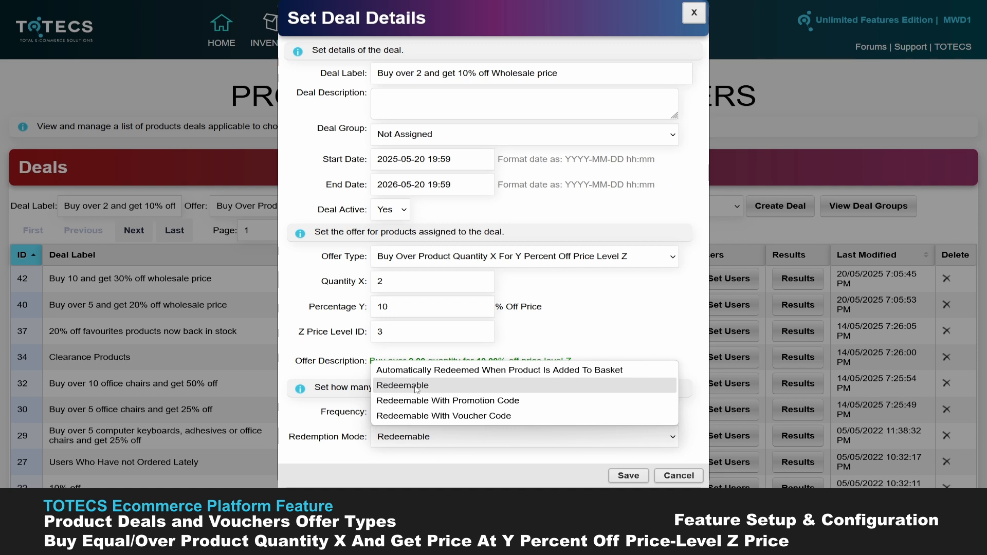
{"action": "left_click", "coordinate": [463, 404]}
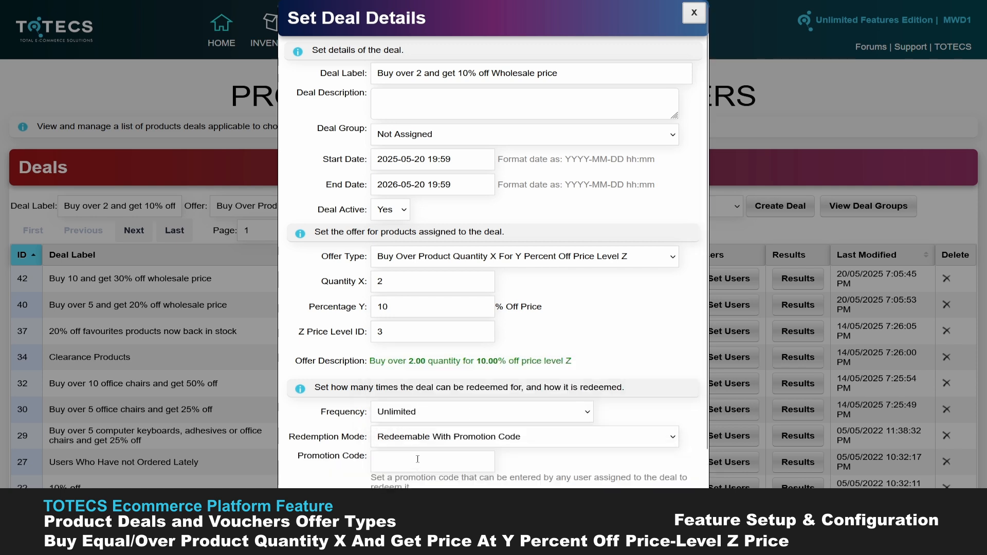
{"action": "left_click", "coordinate": [499, 443]}
{"action": "left_click", "coordinate": [478, 420]}
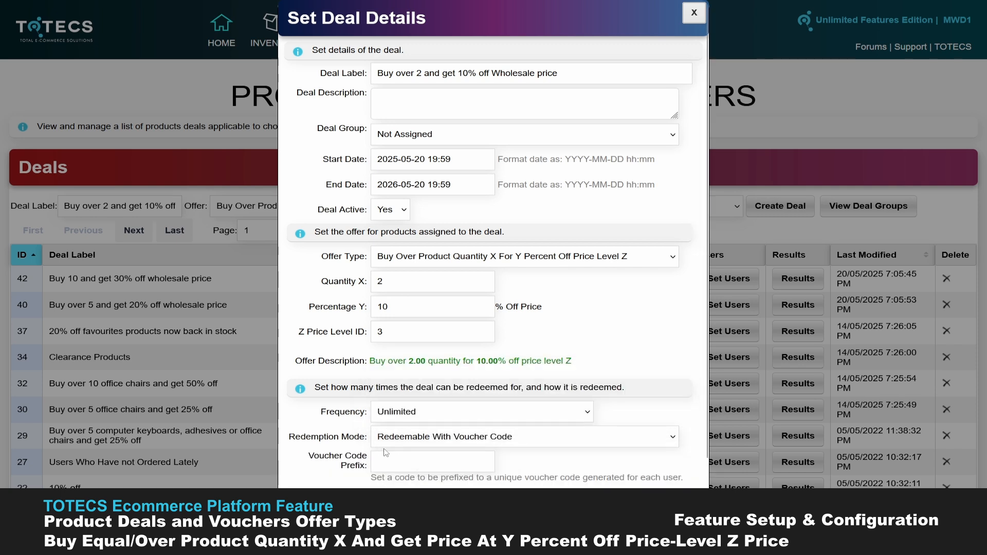
- Set the deal's redemption mode to Automatically Redeemed When Product Is Added To Basket and save the deal
{"action": "left_click", "coordinate": [442, 441]}
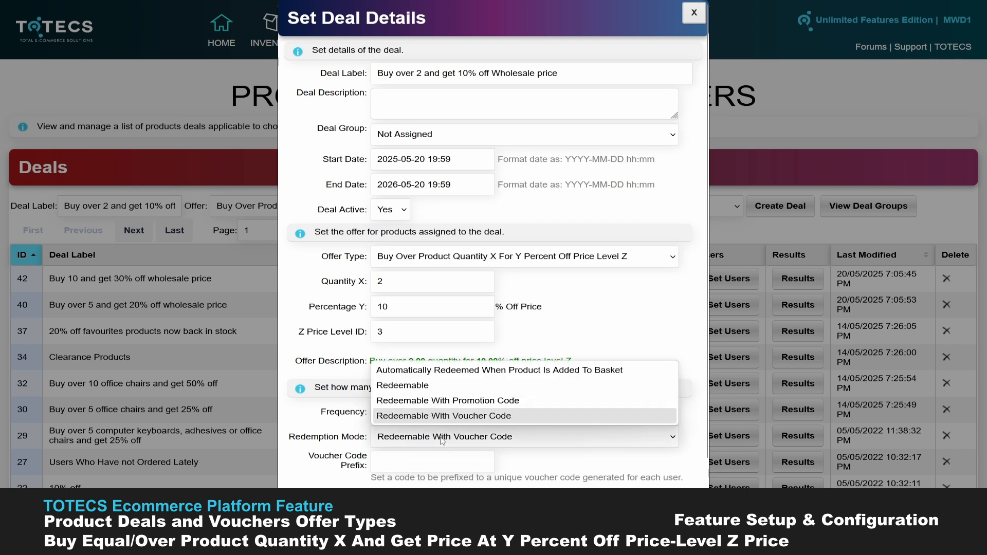
{"action": "left_click", "coordinate": [436, 376]}
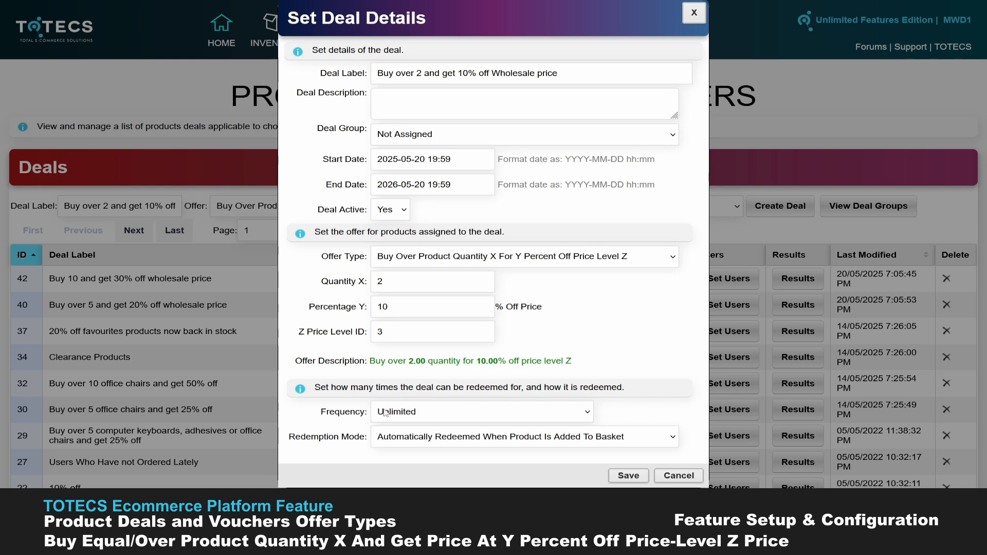
{"action": "left_click", "coordinate": [629, 476]}
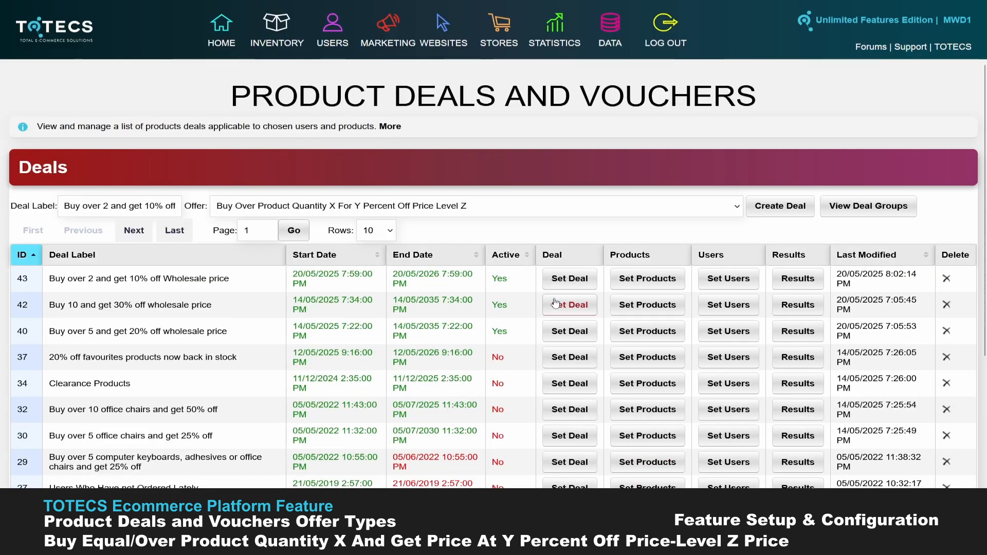
- Assign products to the new deal with a search rule selecting all products that are Active and Visible, and regenerate the product list
{"action": "left_click", "coordinate": [643, 283]}
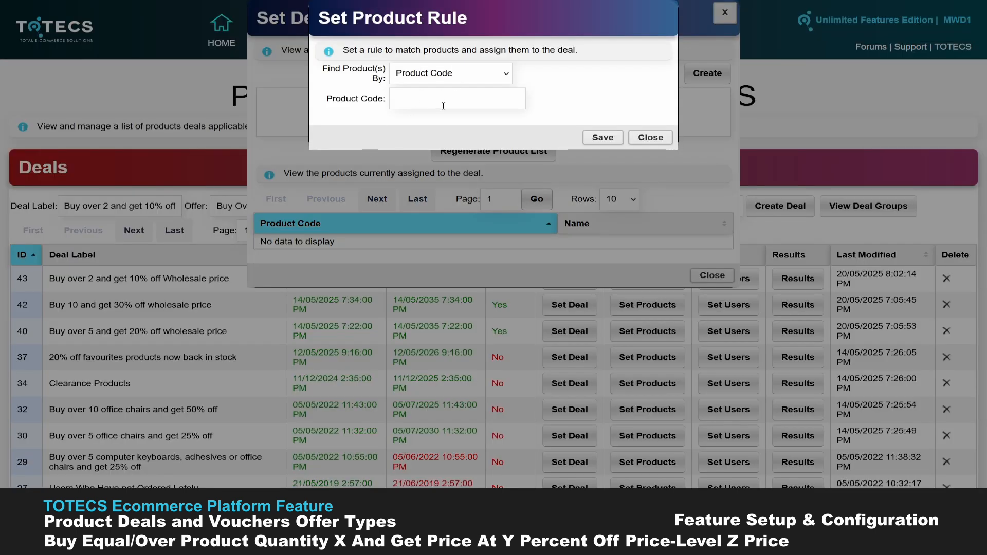
{"action": "left_click", "coordinate": [484, 81]}
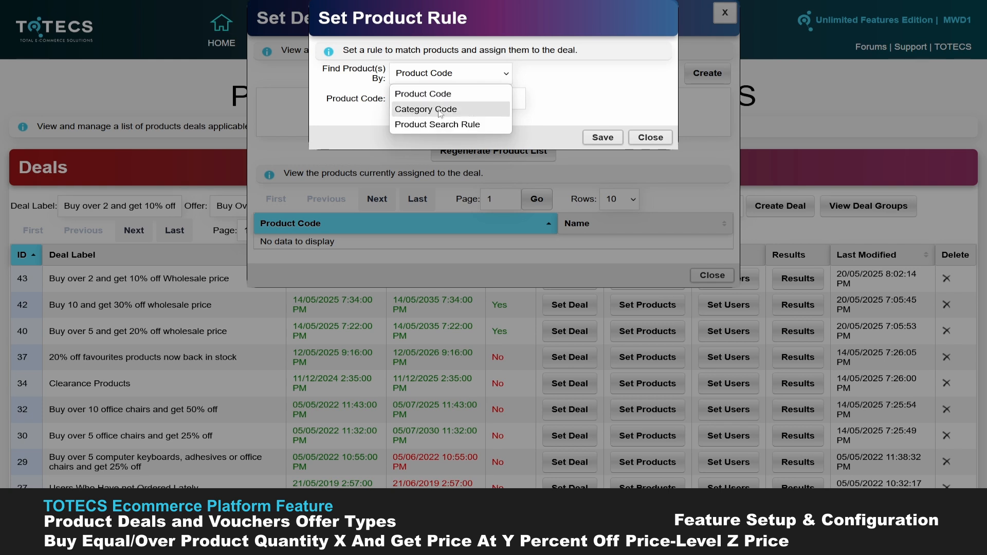
{"action": "left_click", "coordinate": [435, 124]}
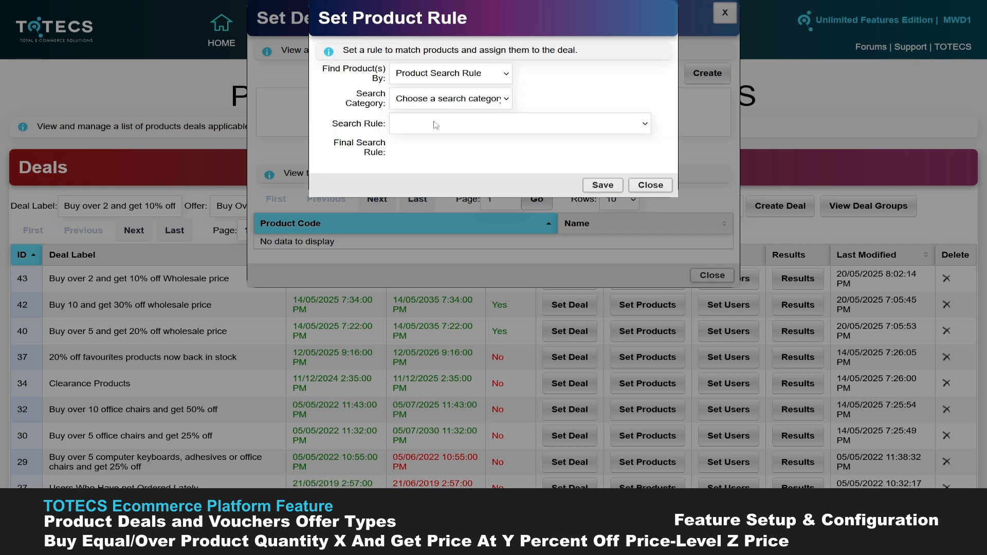
{"action": "left_click", "coordinate": [470, 97]}
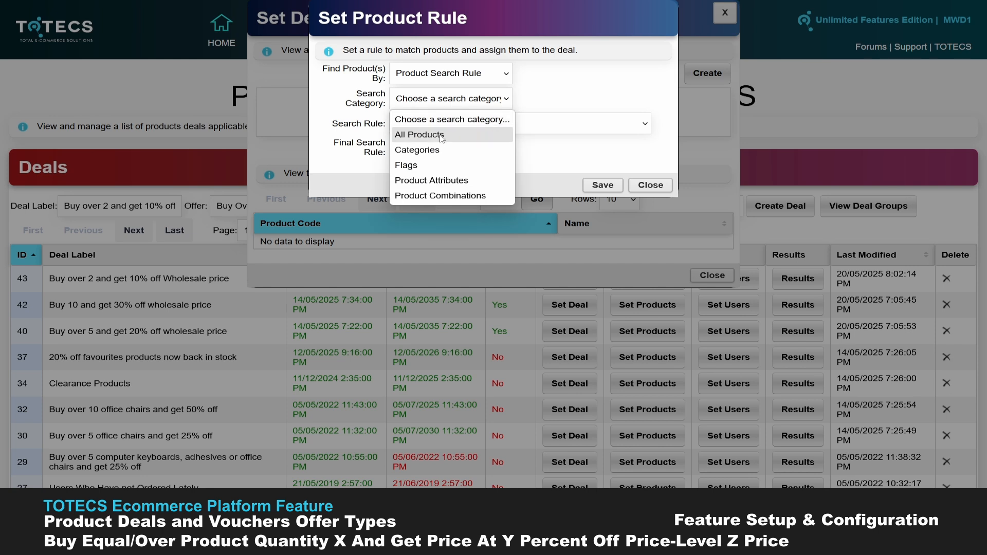
{"action": "left_click", "coordinate": [440, 135]}
{"action": "left_click", "coordinate": [467, 123]}
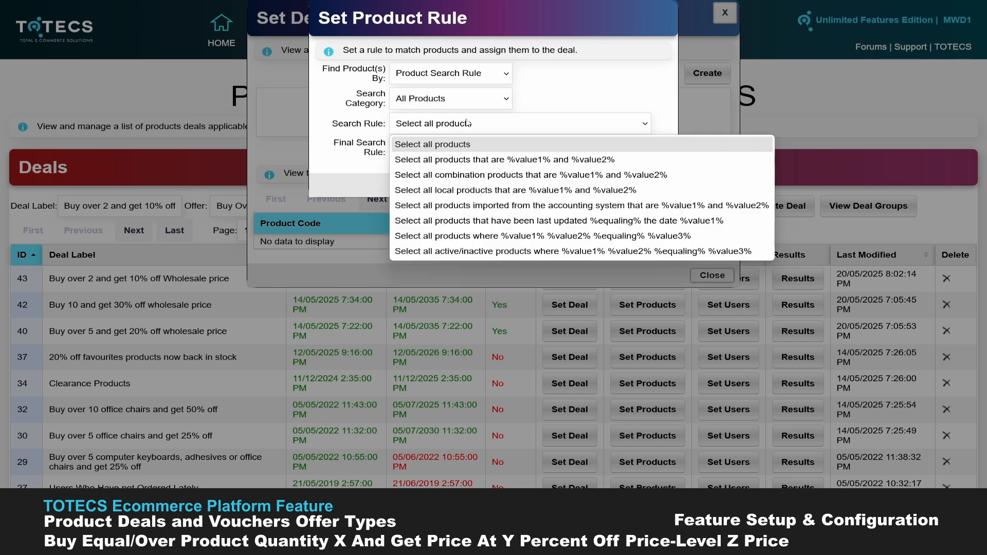
{"action": "left_click", "coordinate": [452, 159]}
{"action": "left_click", "coordinate": [603, 235]}
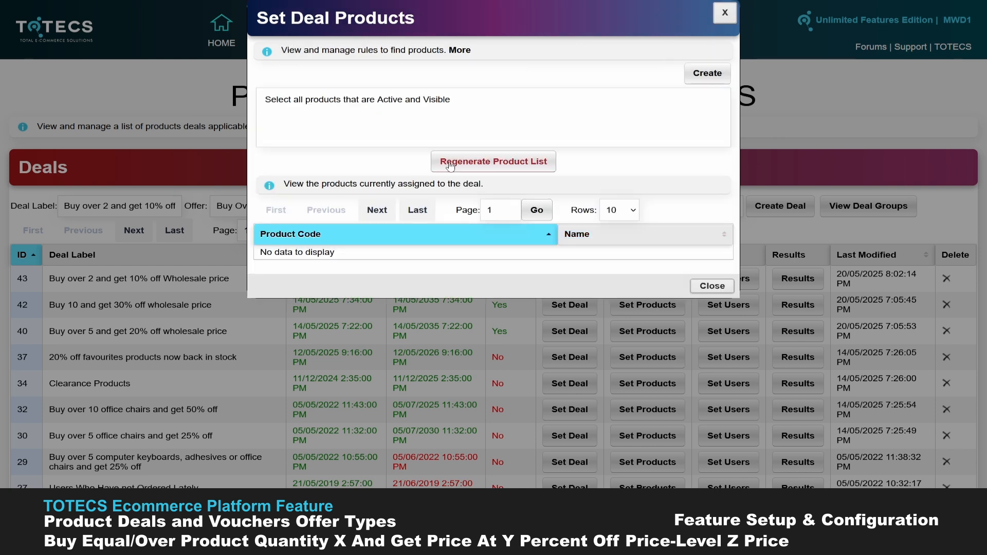
{"action": "left_click", "coordinate": [480, 166]}
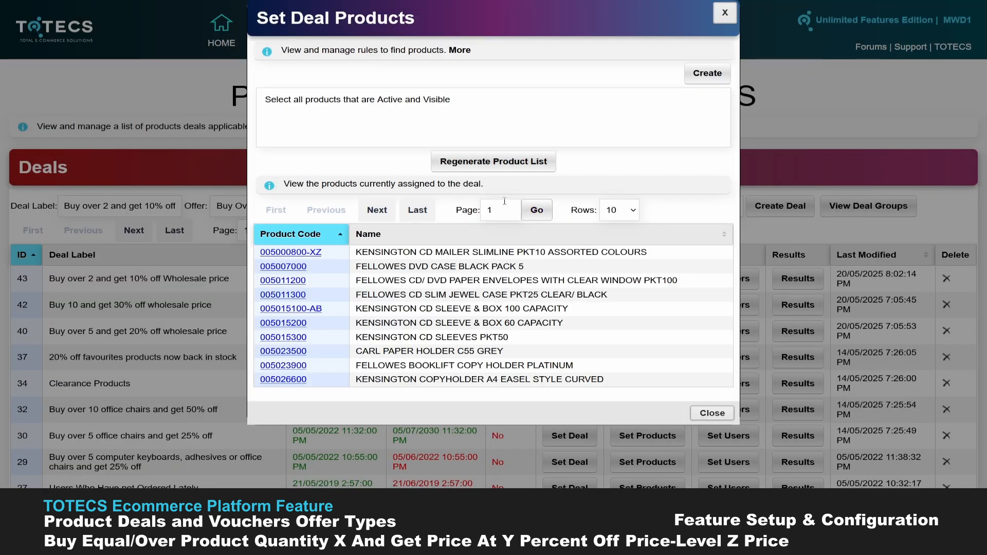
- Review the products assigned to the deal at 100 rows per page, including the last and first pages
{"action": "left_click", "coordinate": [619, 210]}
{"action": "left_click", "coordinate": [617, 265]}
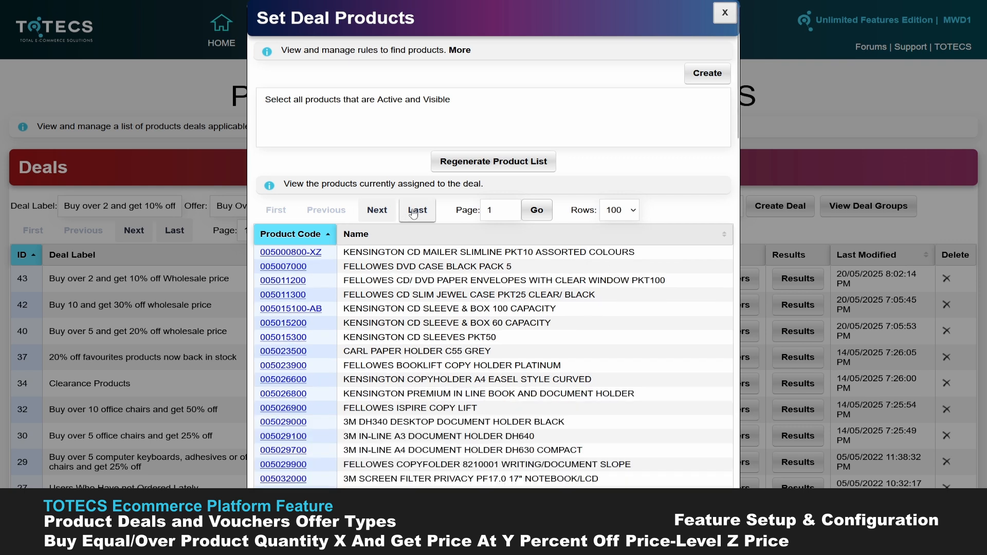
{"action": "left_click", "coordinate": [405, 214]}
{"action": "left_click", "coordinate": [276, 210]}
{"action": "left_click", "coordinate": [725, 13]}
- Assign the All user group to the new deal, then save and recalculate its users
{"action": "left_click", "coordinate": [728, 282]}
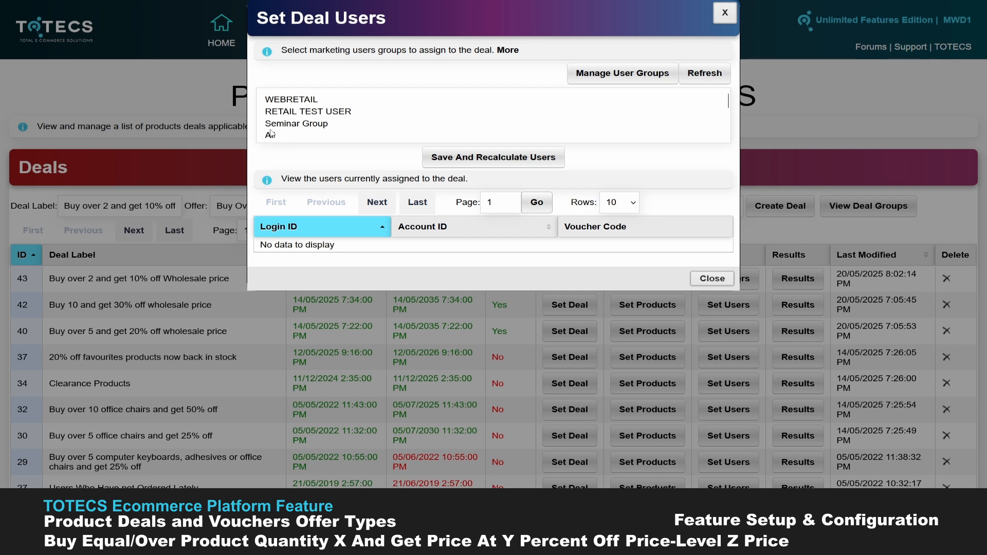
{"action": "left_click", "coordinate": [311, 133]}
{"action": "left_click", "coordinate": [298, 100]}
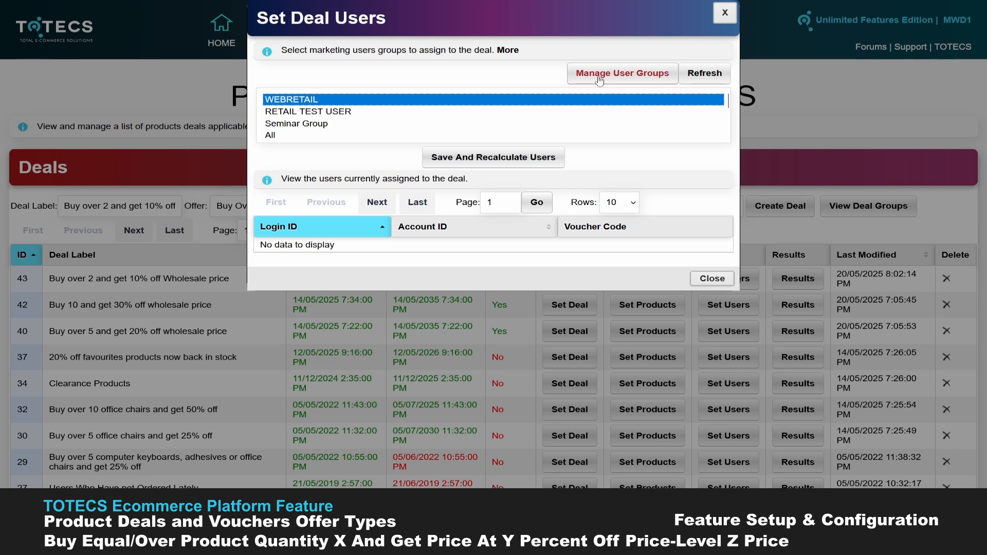
{"action": "left_click", "coordinate": [274, 136]}
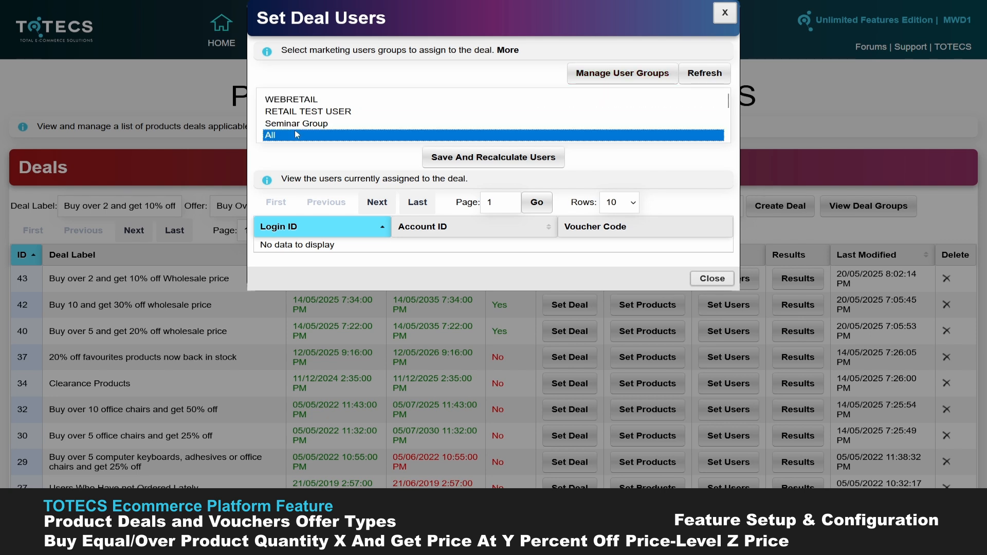
{"action": "left_click", "coordinate": [486, 156]}
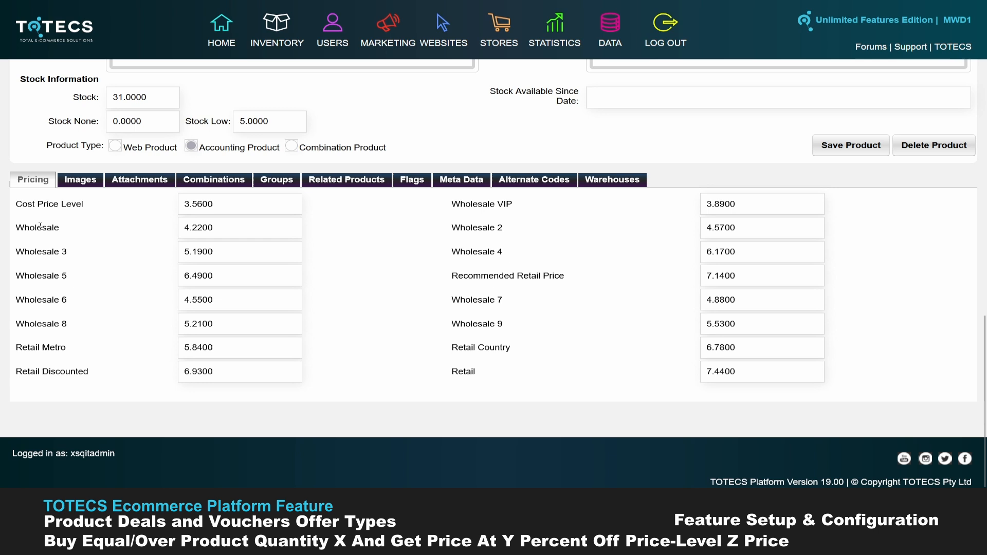
{"action": "left_click_drag", "start_coordinate": [29, 228], "coordinate": [205, 228]}
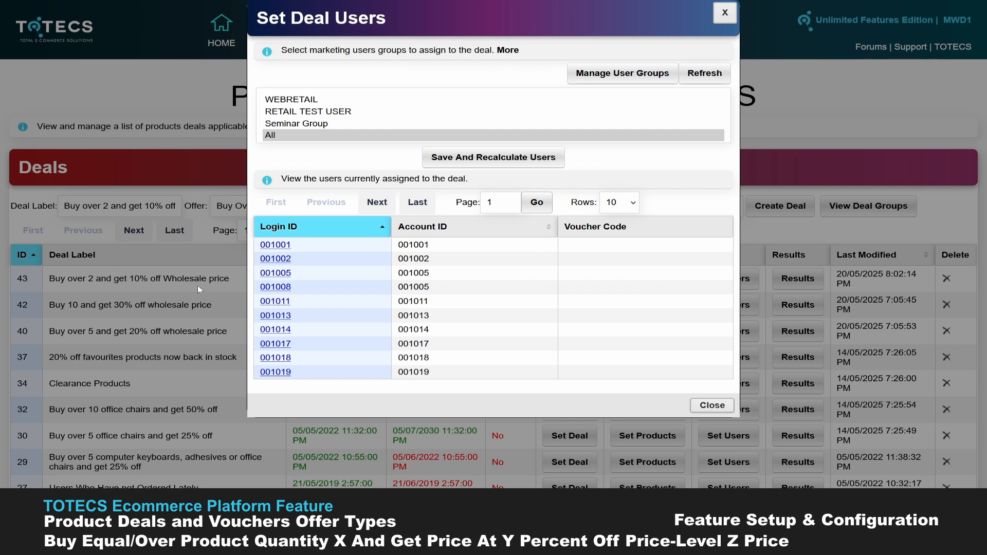
{"action": "left_click", "coordinate": [712, 406]}
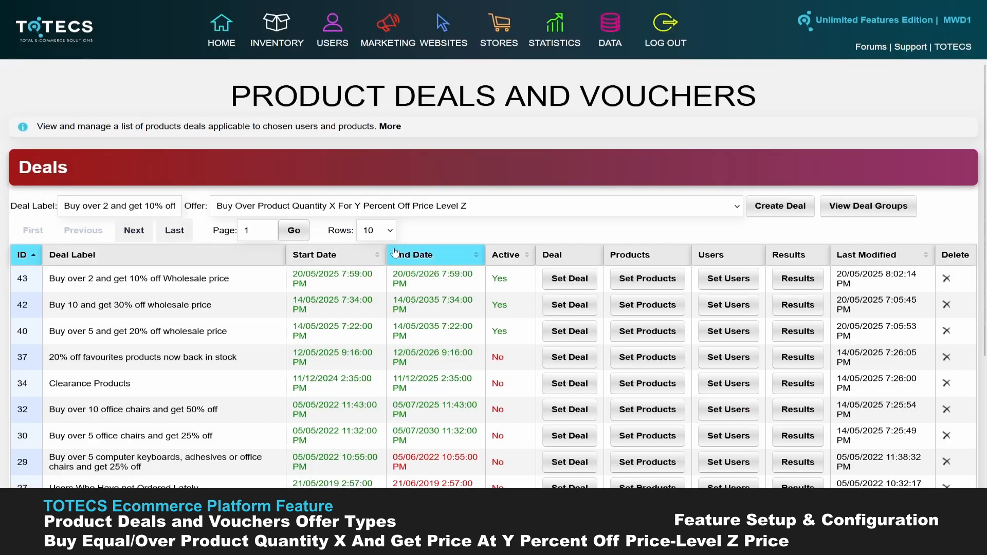
- Reopen the new deal's details and change its label to "Buy 2 and get 10% off Wholesale price"
{"action": "left_click", "coordinate": [419, 73]}
{"action": "left_click_drag", "start_coordinate": [414, 73], "coordinate": [396, 73]}
{"action": "key", "text": "BackSpace"}
{"action": "key", "text": "BackSpace"}
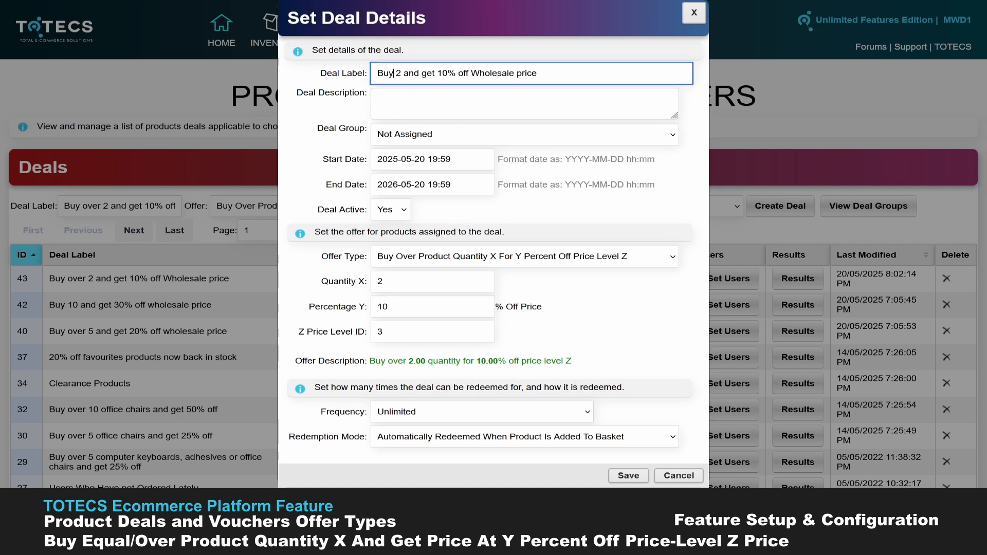
- Change the deal's offer type to Buy Product Quantity X For Y Percent Off Price Price Level Z and save it
{"action": "left_click", "coordinate": [432, 263]}
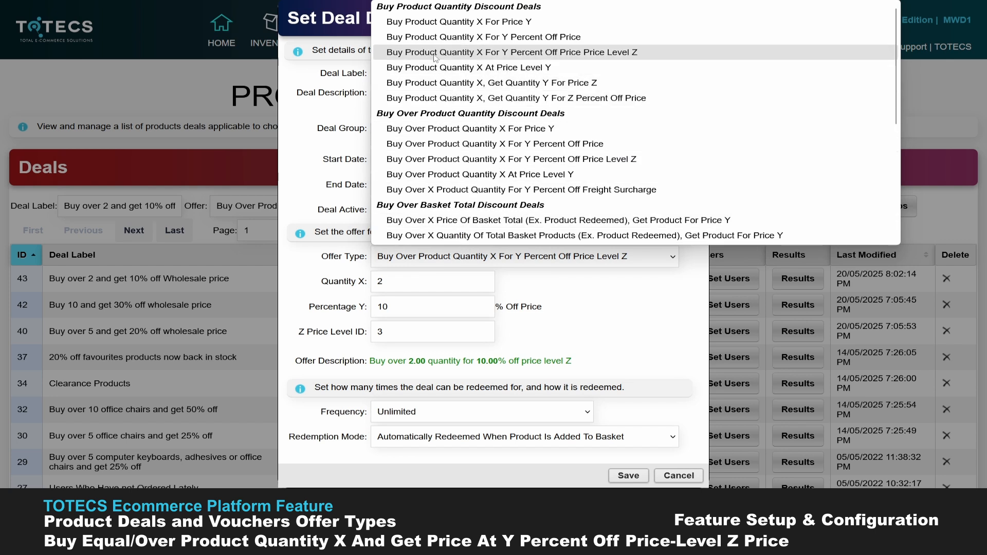
{"action": "left_click", "coordinate": [460, 54]}
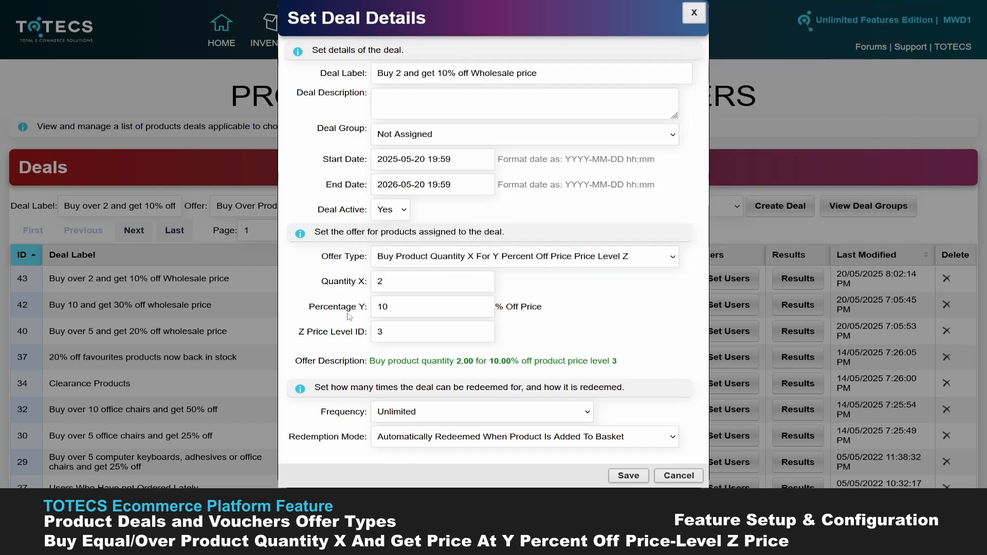
{"action": "left_click", "coordinate": [628, 476]}
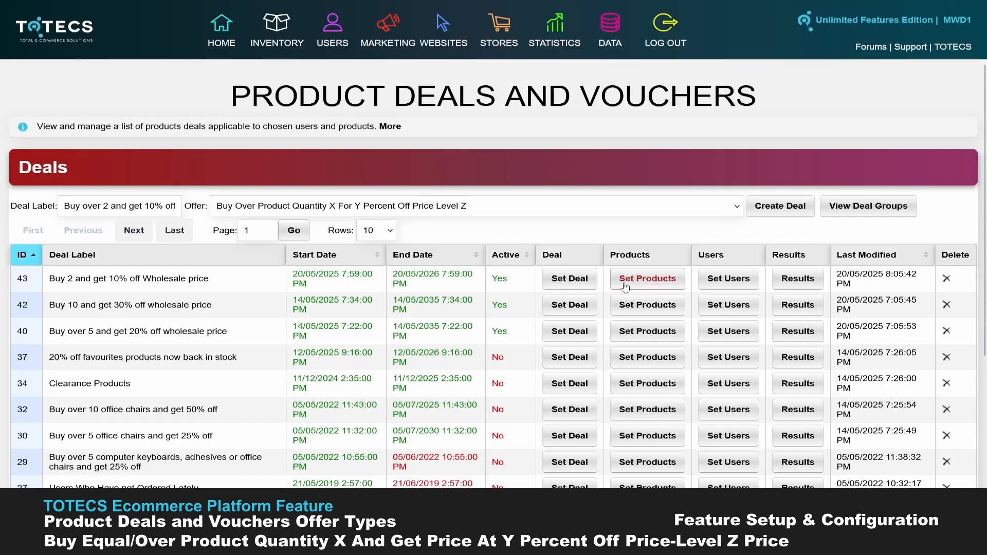
- Change the deal's product rule to match only the product with code 135009000 and regenerate the product list
{"action": "left_click", "coordinate": [646, 278]}
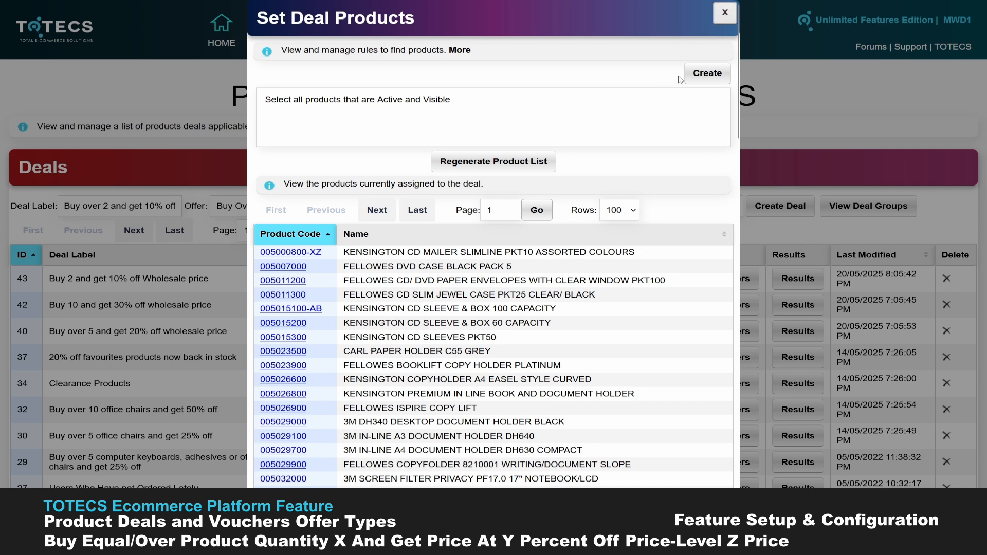
{"action": "double_click", "coordinate": [461, 100]}
{"action": "left_click", "coordinate": [506, 126]}
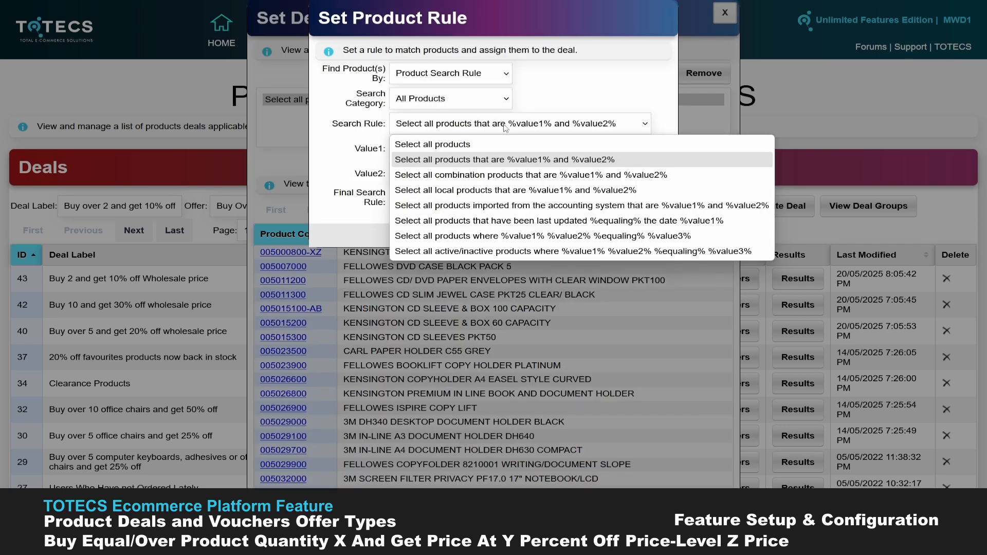
{"action": "left_click", "coordinate": [506, 159]}
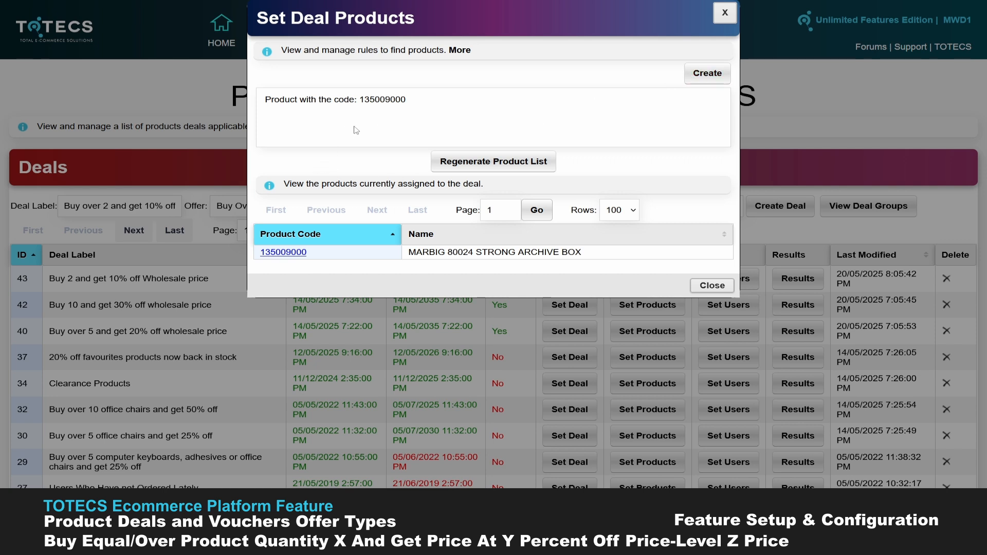
{"action": "left_click", "coordinate": [712, 286]}
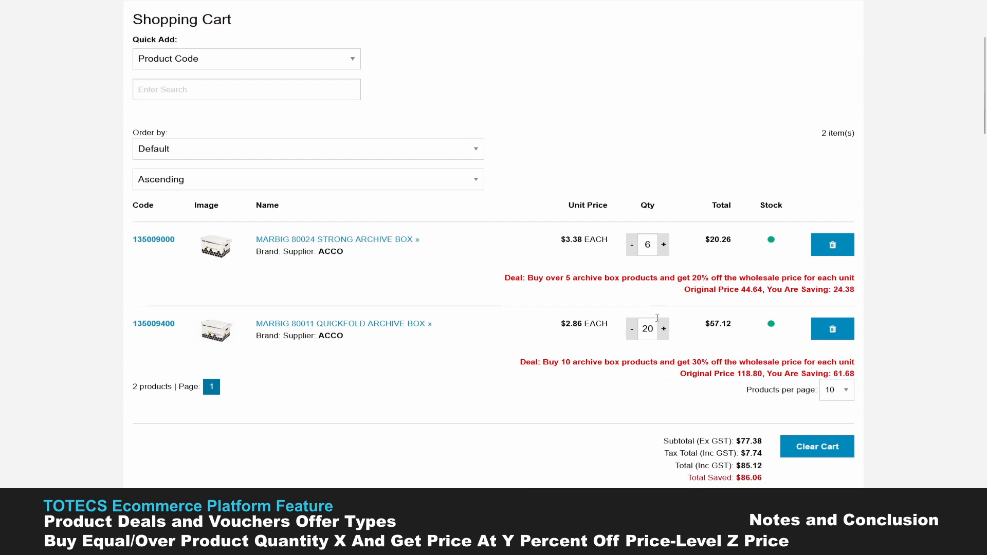
- Increase the quantity of the MARBIG 80024 Strong Archive Box in the shopping cart
{"action": "scroll", "coordinate": [657, 318], "scroll_direction": "down", "scroll_amount": 1}
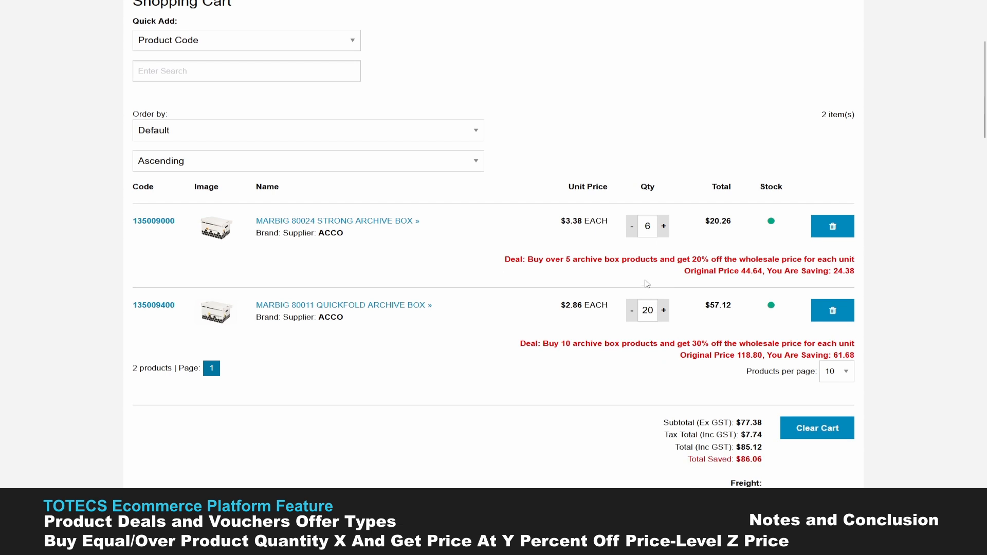
{"action": "left_click", "coordinate": [664, 228]}
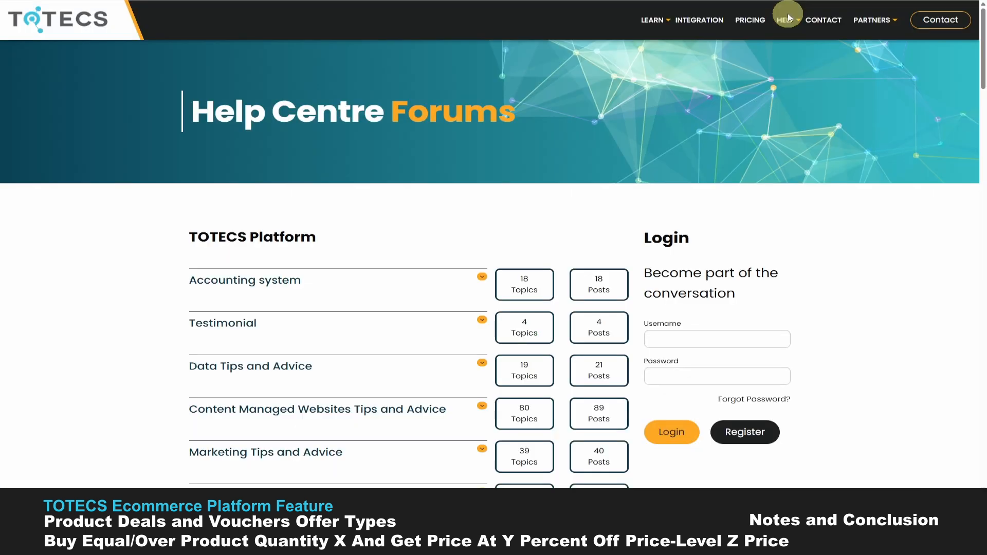
- Open the Releases forum in the TOTECS Help Centre to view the platform release topics
{"action": "scroll", "coordinate": [208, 391], "scroll_direction": "down", "scroll_amount": 6}
{"action": "left_click", "coordinate": [209, 391]}
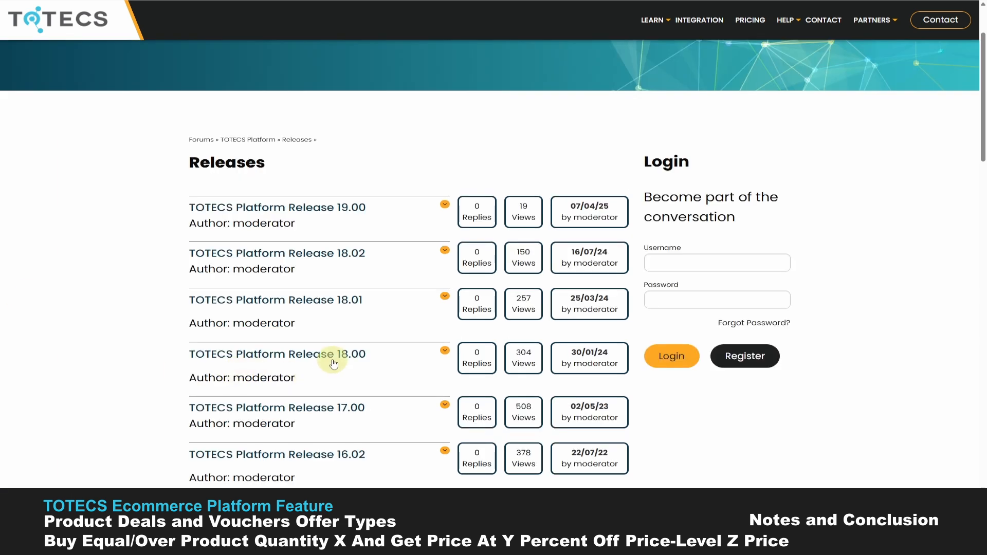
{"action": "left_click", "coordinate": [219, 386]}
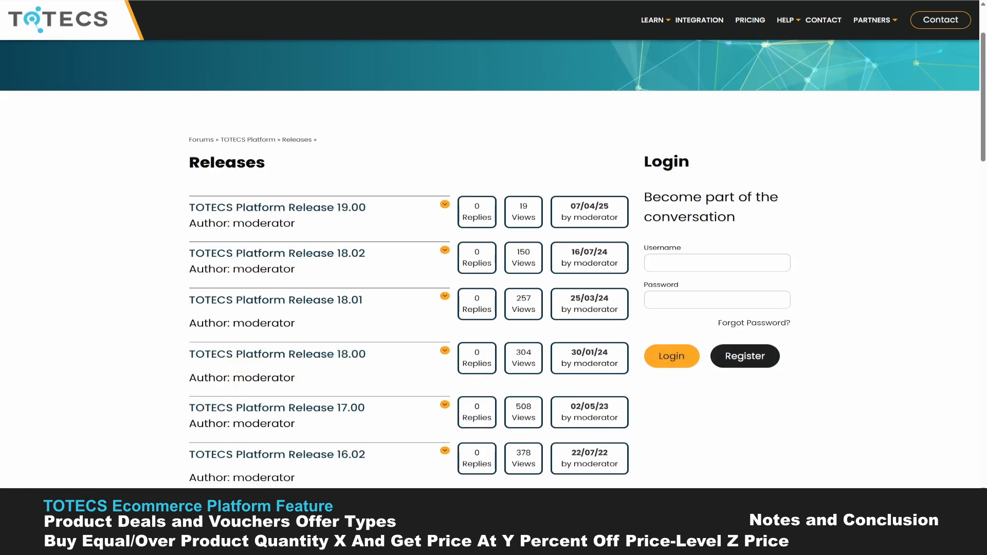